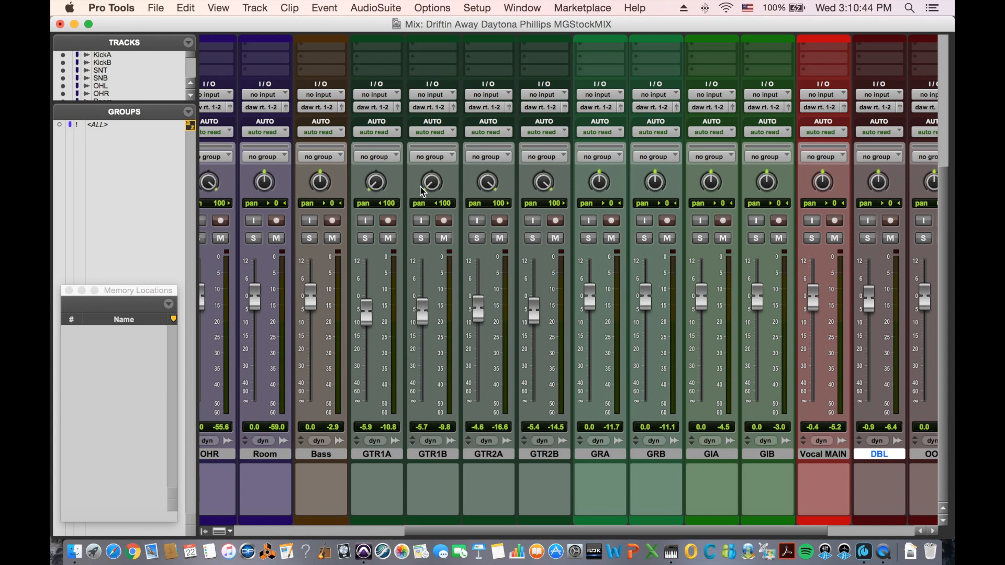
Set the Vocal MAIN fader to +1.6 dB, GTR1A to -5.2 dB and GTR1B to -5.9 dB.
left_click_drag(815, 306, 814, 302)
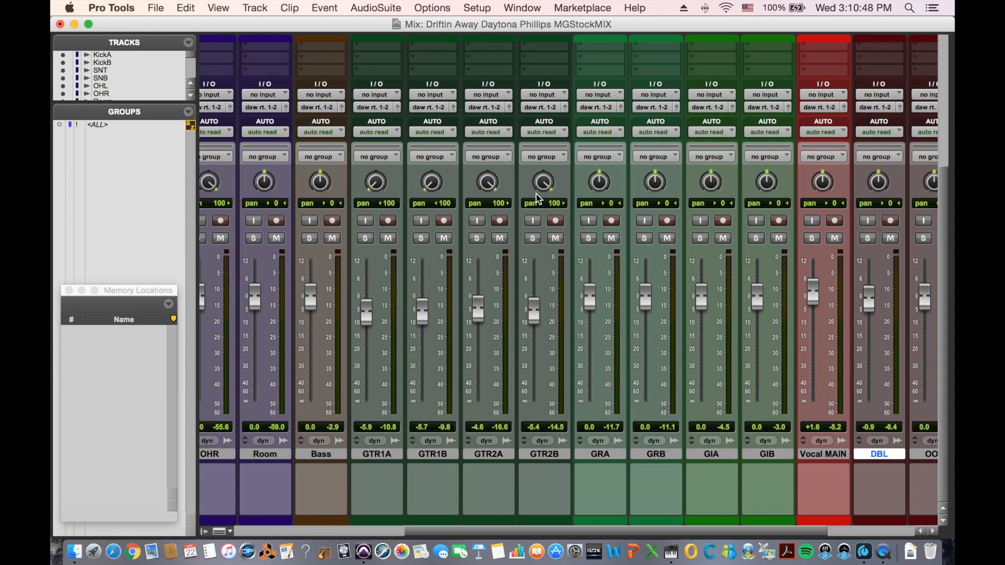
scroll(539, 199, "left", 5)
scroll(438, 304, "left", 1)
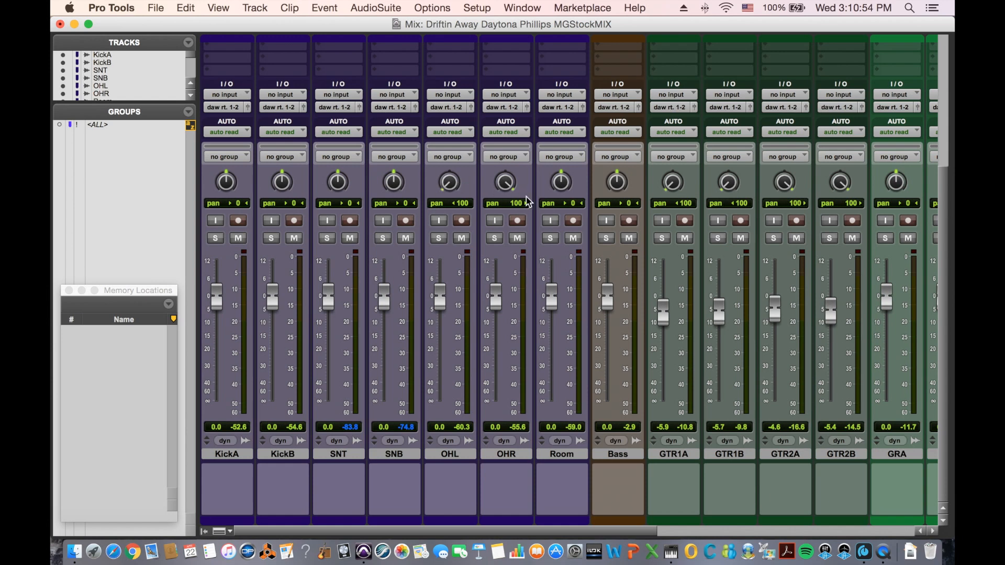
scroll(596, 224, "right", 6)
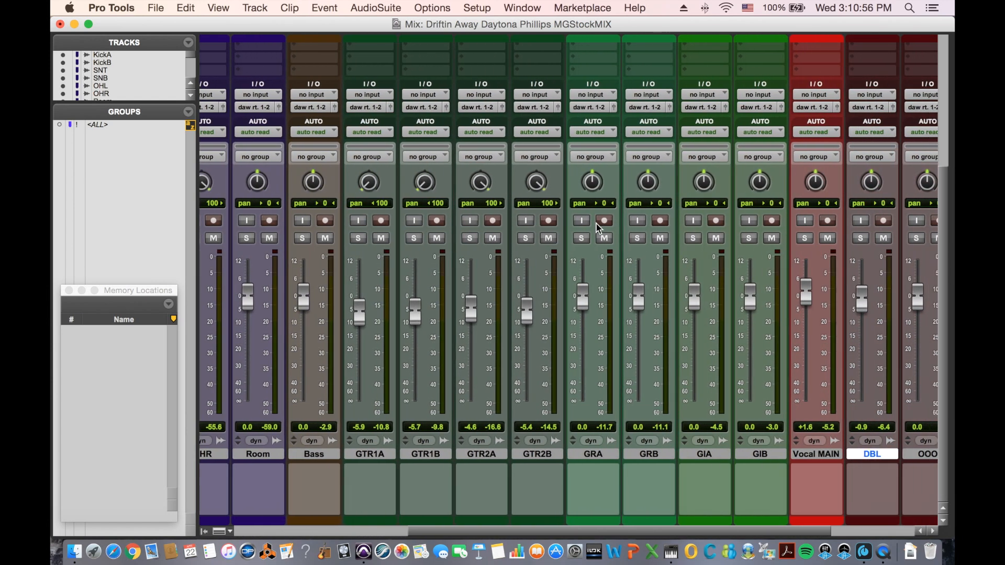
scroll(595, 222, "right", 4)
scroll(595, 221, "left", 2)
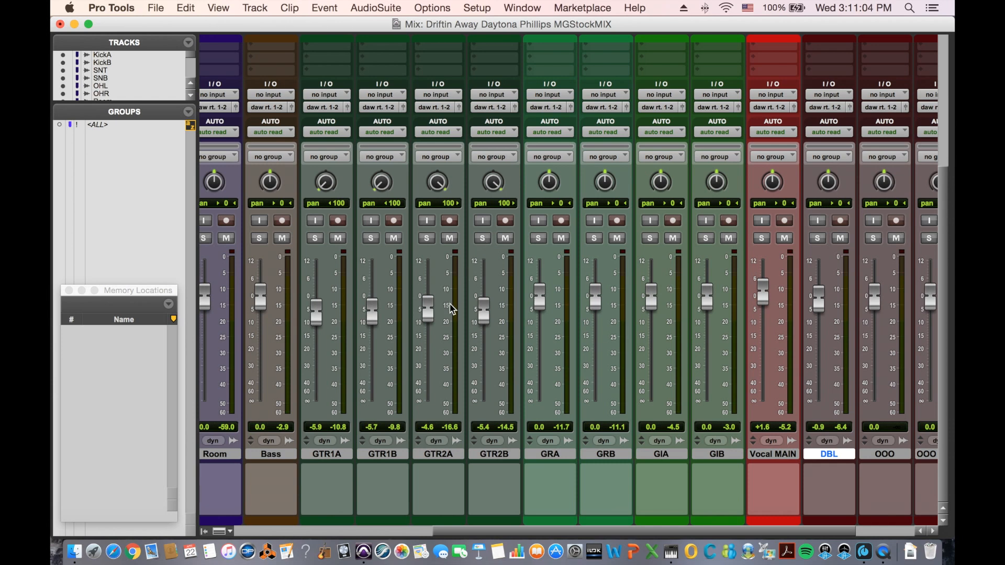
left_click_drag(318, 319, 375, 316)
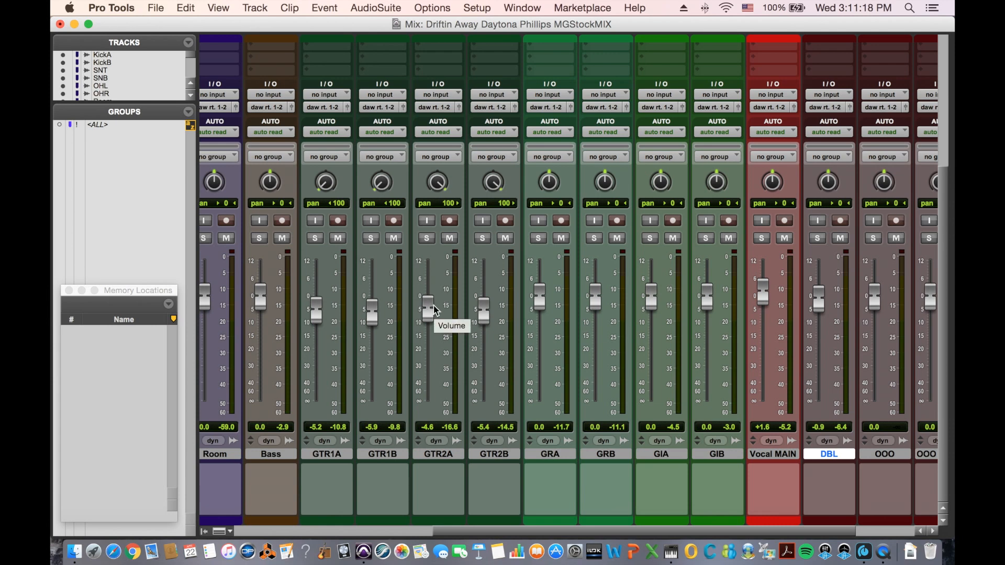
scroll(435, 308, "right", 4)
scroll(445, 309, "left", 2)
scroll(451, 309, "left", 3)
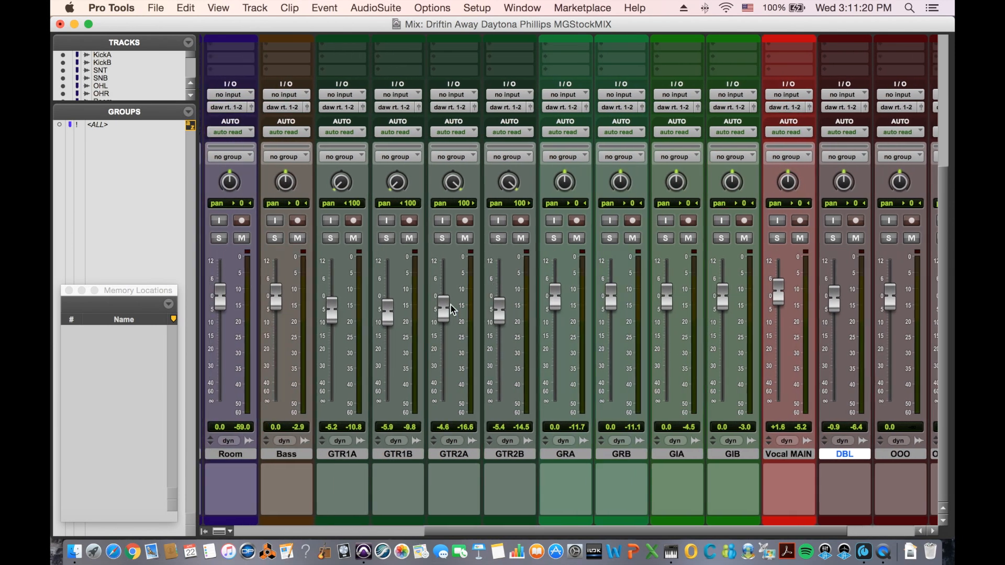
scroll(453, 306, "up", 2)
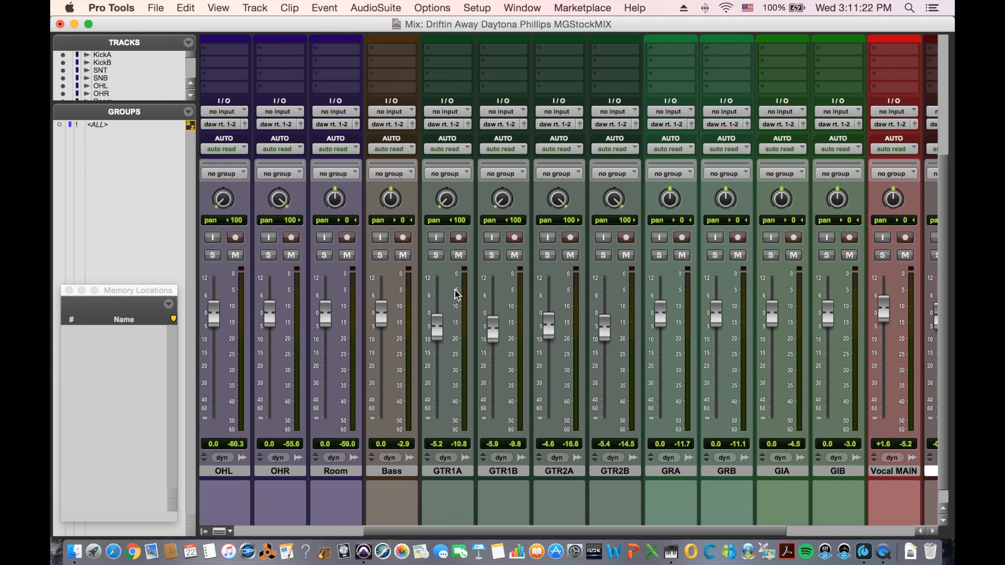
scroll(456, 291, "left", 4)
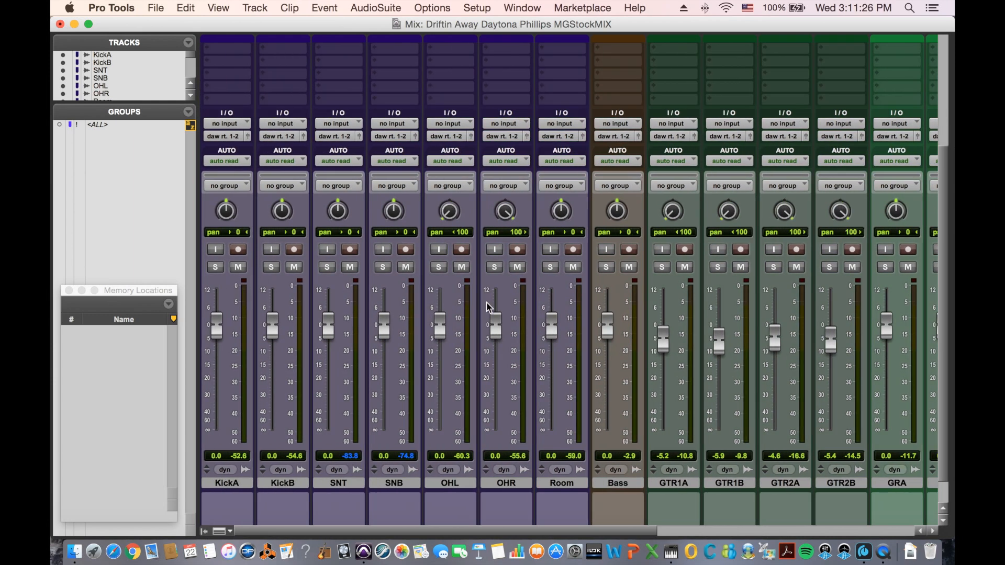
Switch to the Edit window and place the edit cursor on KickB at about bar 50, just before the drums enter.
key("super+equal")
scroll(659, 301, "up", 8)
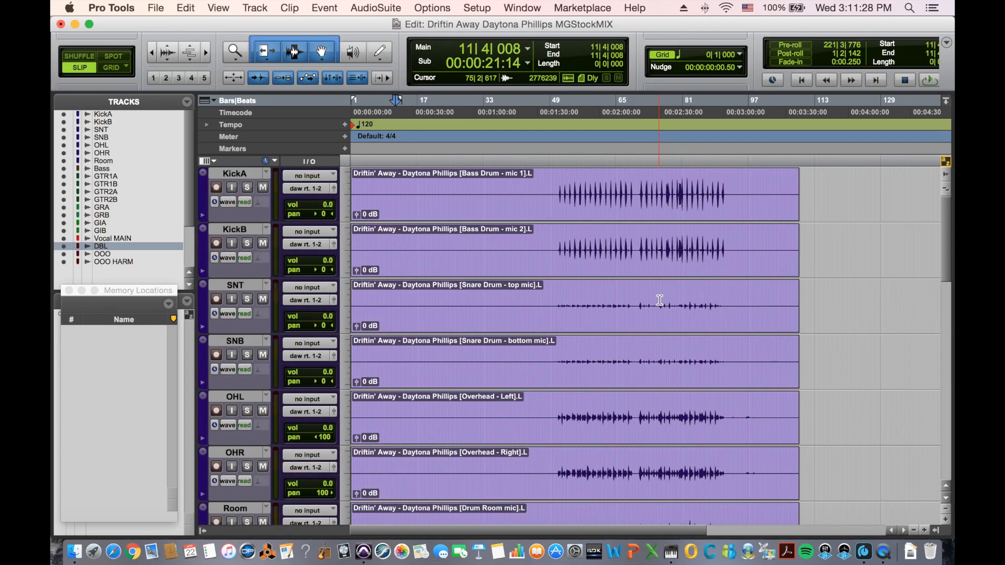
left_click(555, 246)
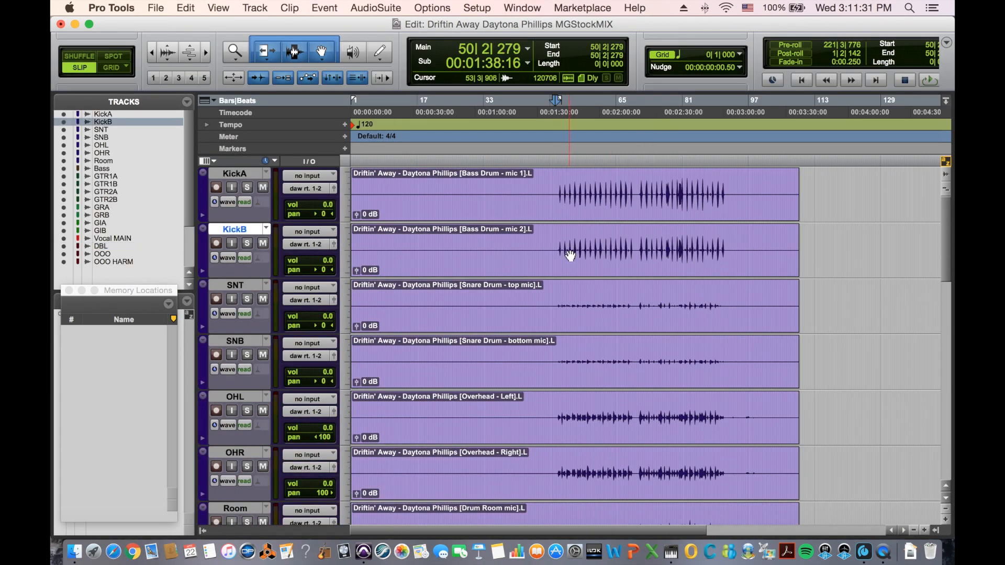
key("t")
key("r")
Enlarge the Groups list and group the drum tracks KickA through Room as a Mix/Edit group named Drums.
left_click(246, 174)
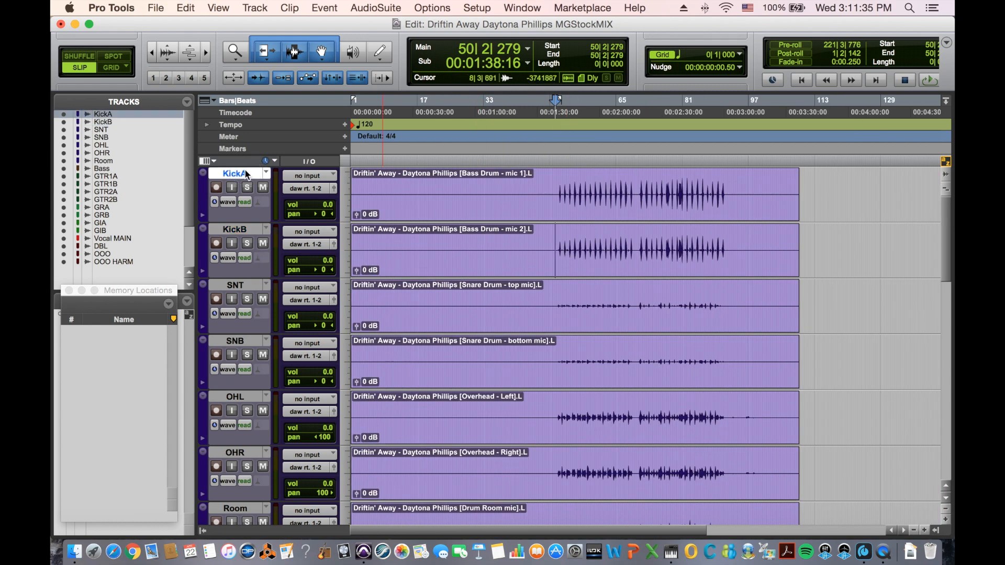
scroll(246, 174, "down", 5)
left_click(245, 230, "shift")
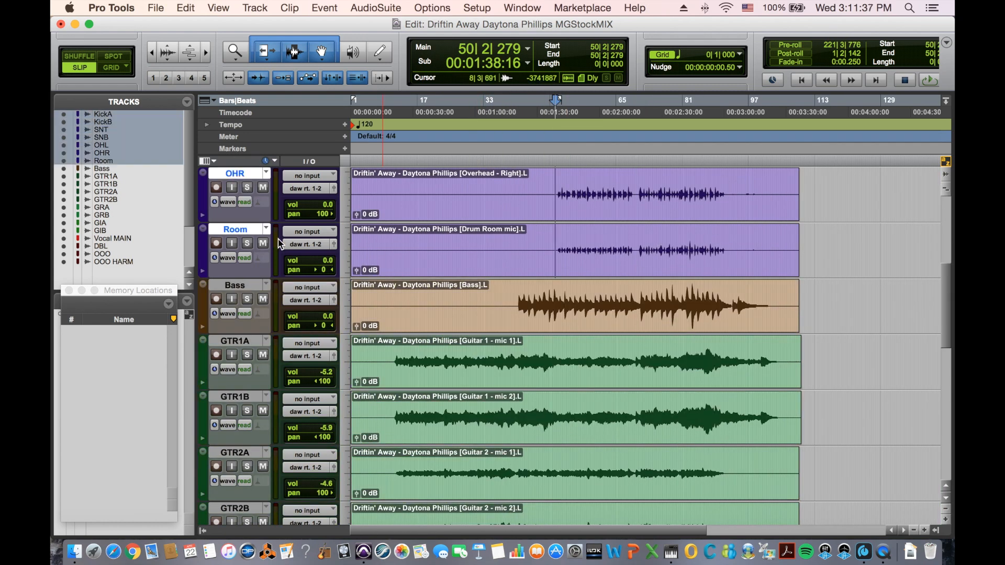
scroll(278, 244, "up", 5)
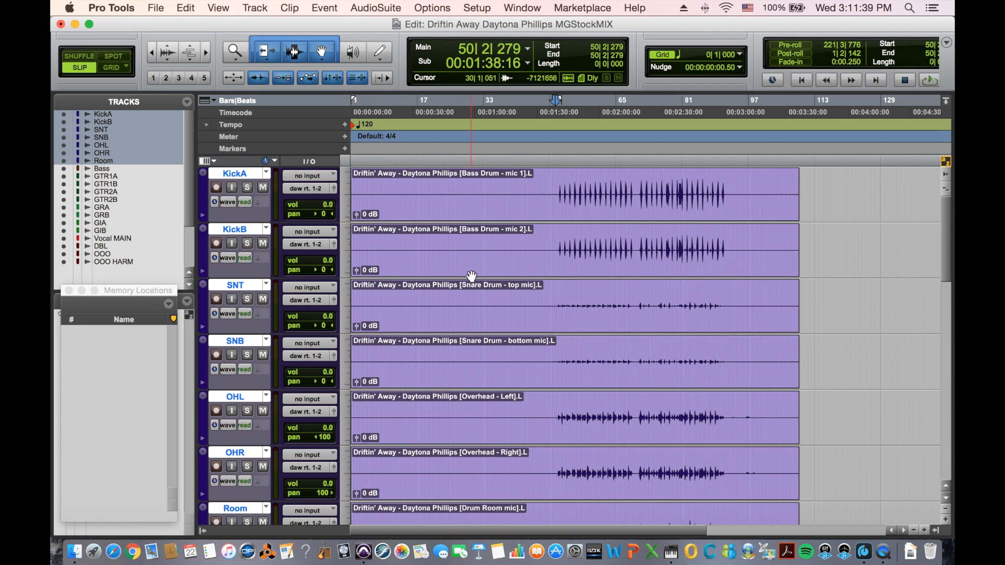
scroll(472, 275, "down", 1)
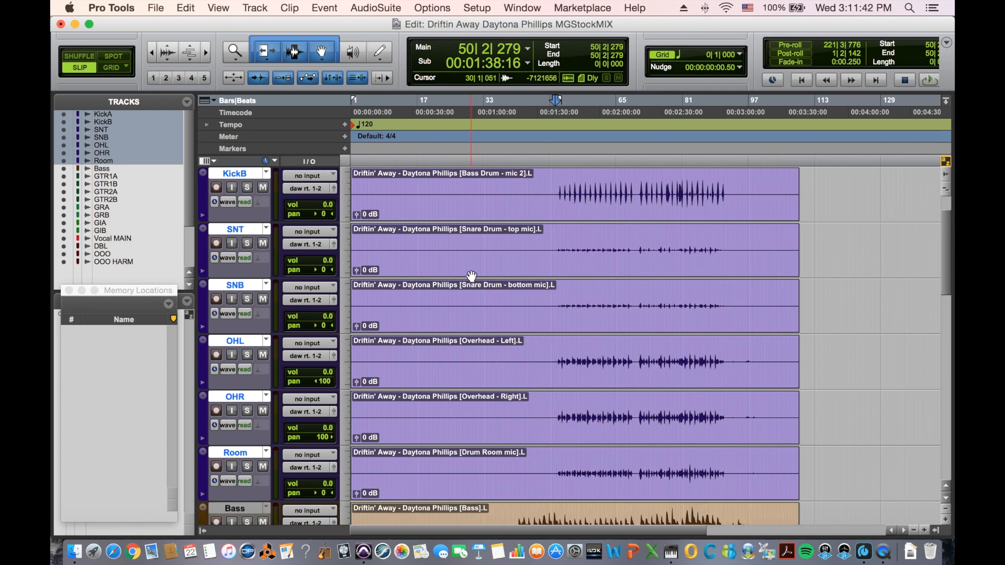
left_click_drag(181, 288, 152, 214)
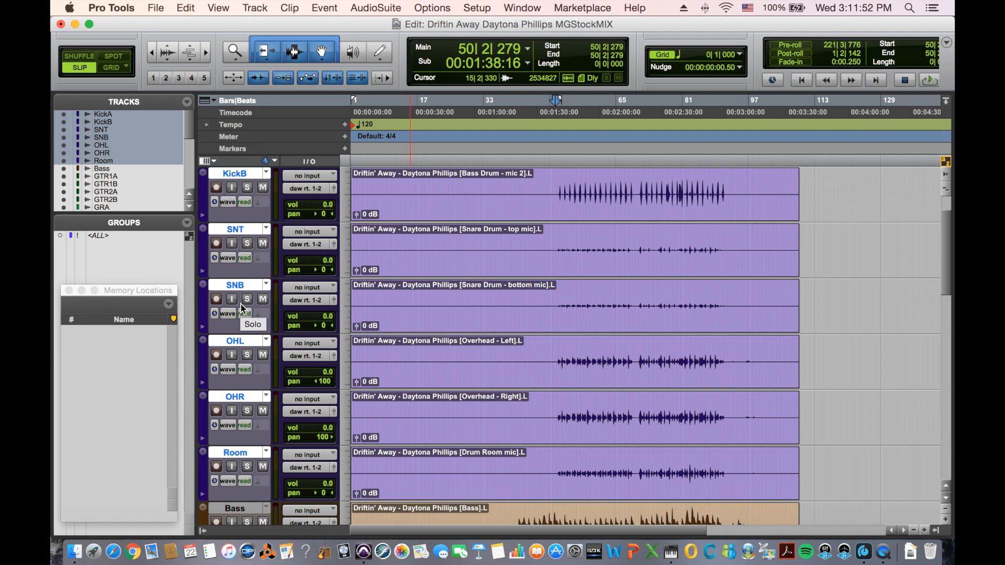
key("super+g")
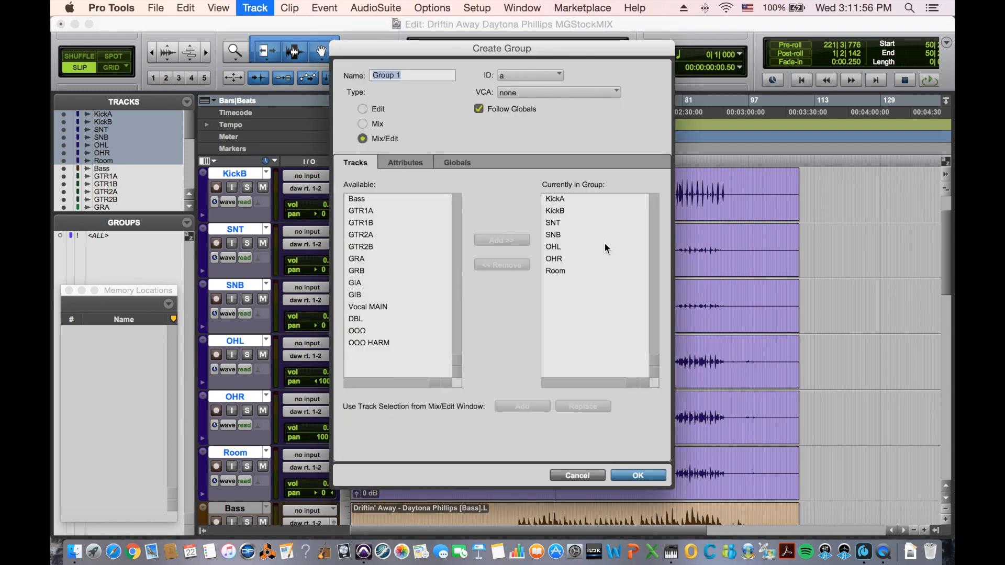
type("Drums")
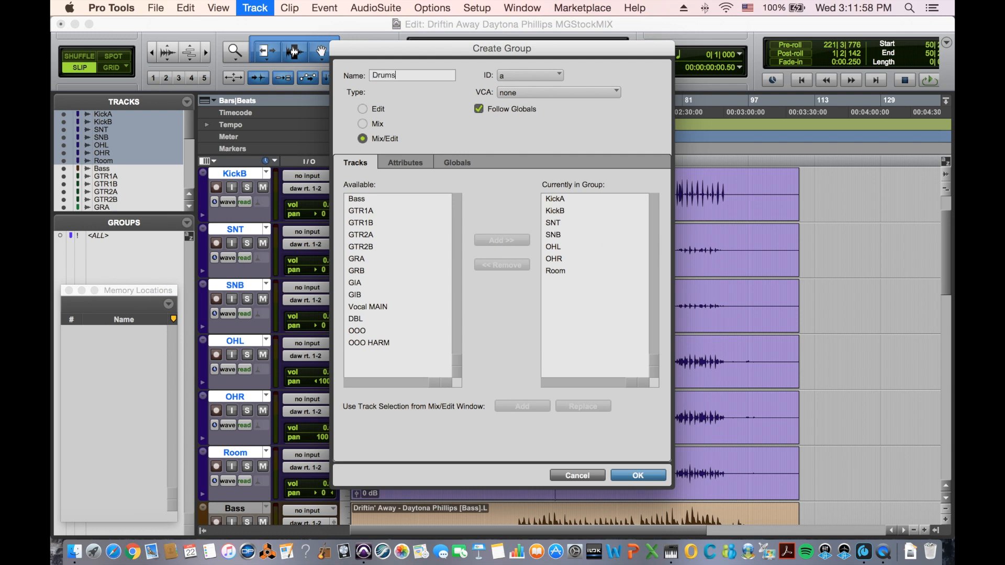
key("Return")
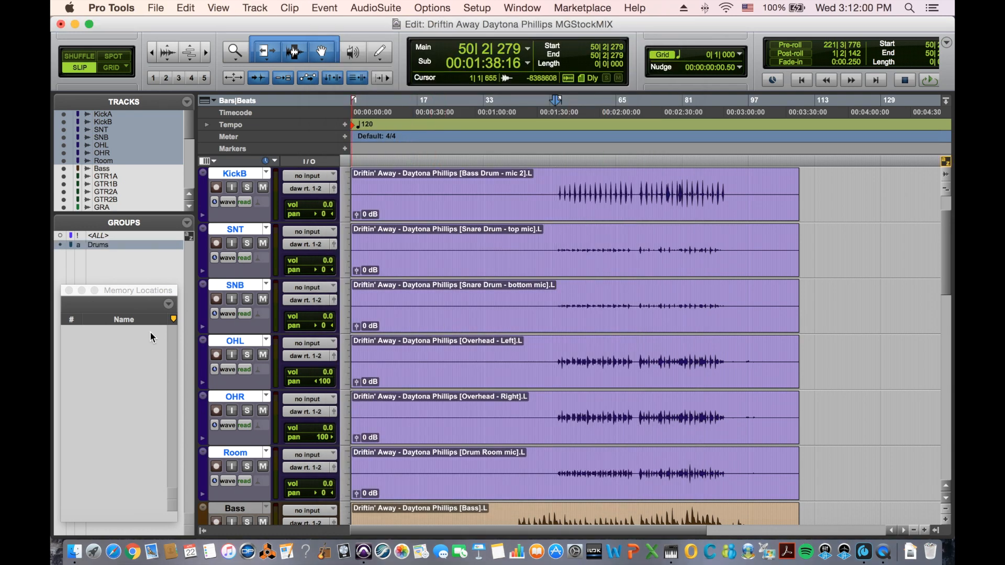
Deactivate the Drums group and create a Mix/Edit group named OHs from the OHL and OHR tracks.
left_click(131, 255)
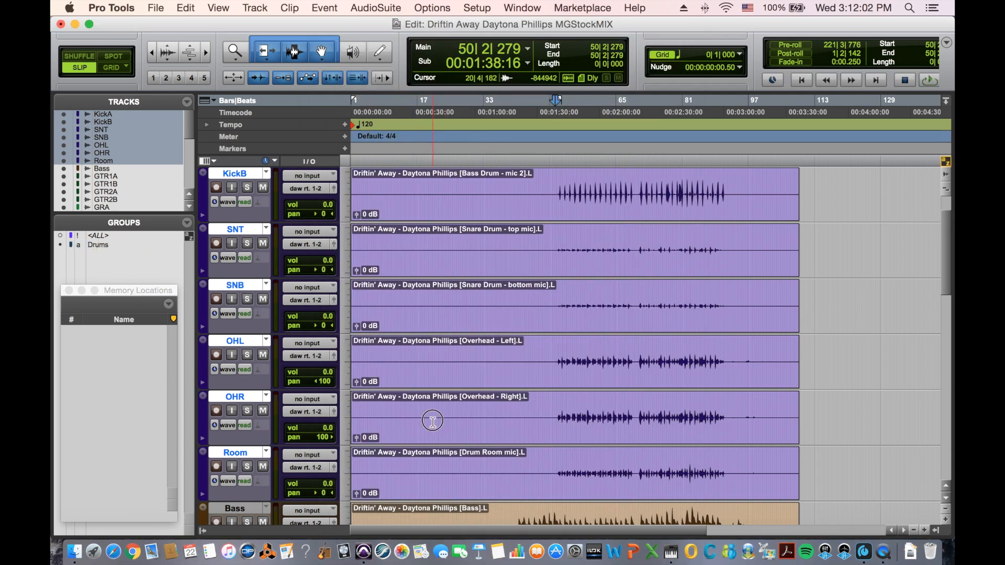
double_click(433, 420)
left_click(498, 411)
left_click(251, 345, "shift")
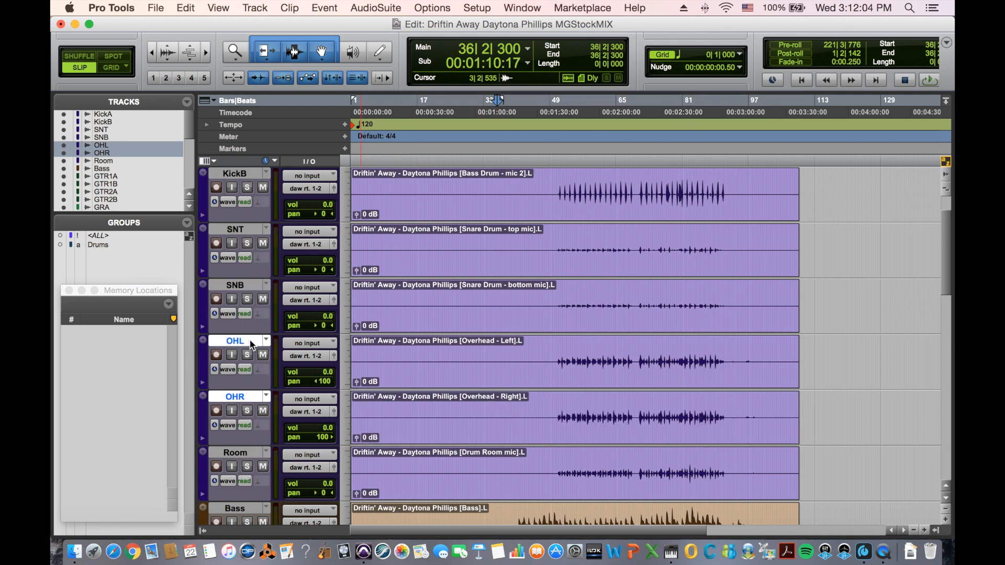
right_click(252, 344)
left_click(222, 403)
key("super+g")
type("Jo")
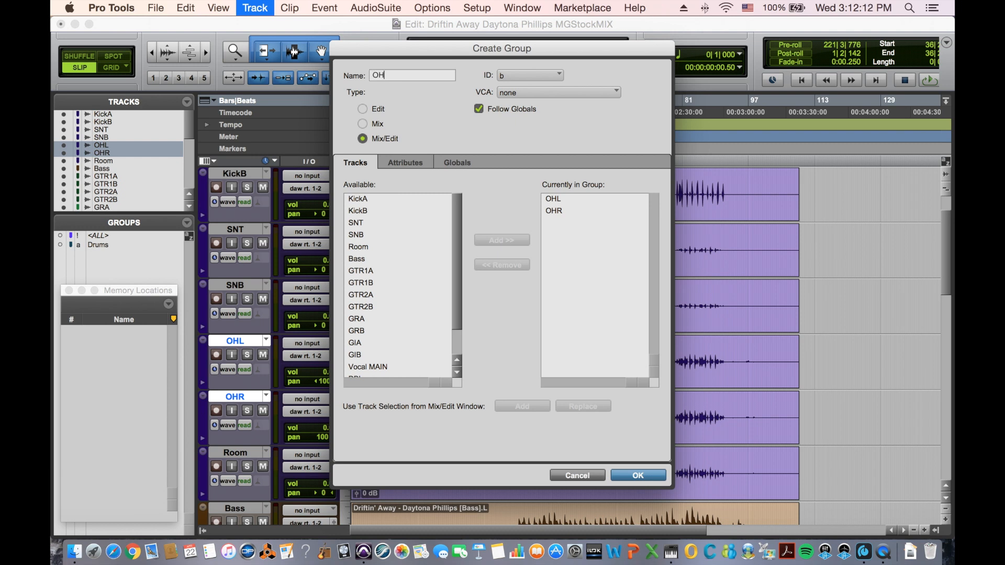
key("Return")
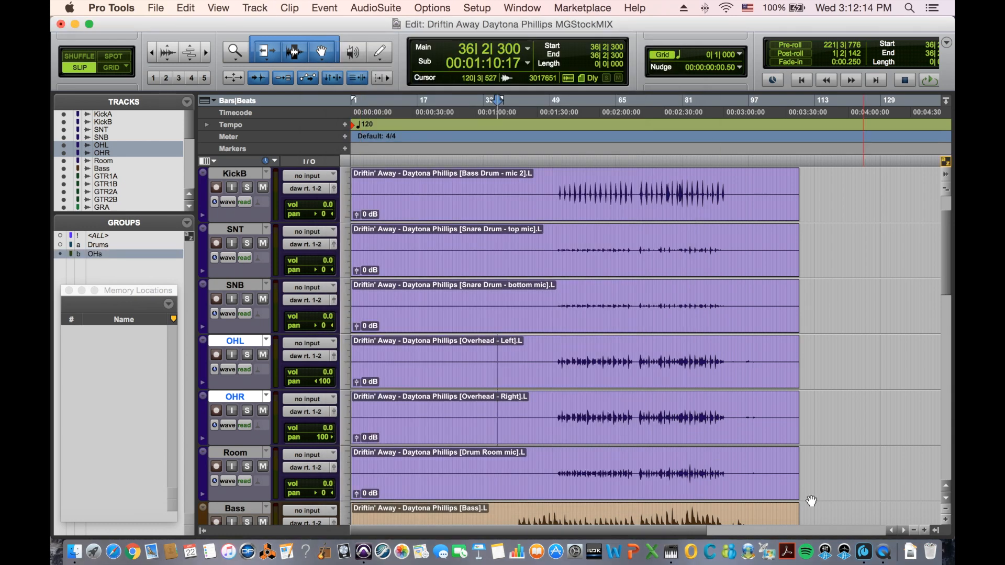
Create a Mix/Edit group named Snare from the SNT and SNB tracks.
scroll(225, 277, "down", 2)
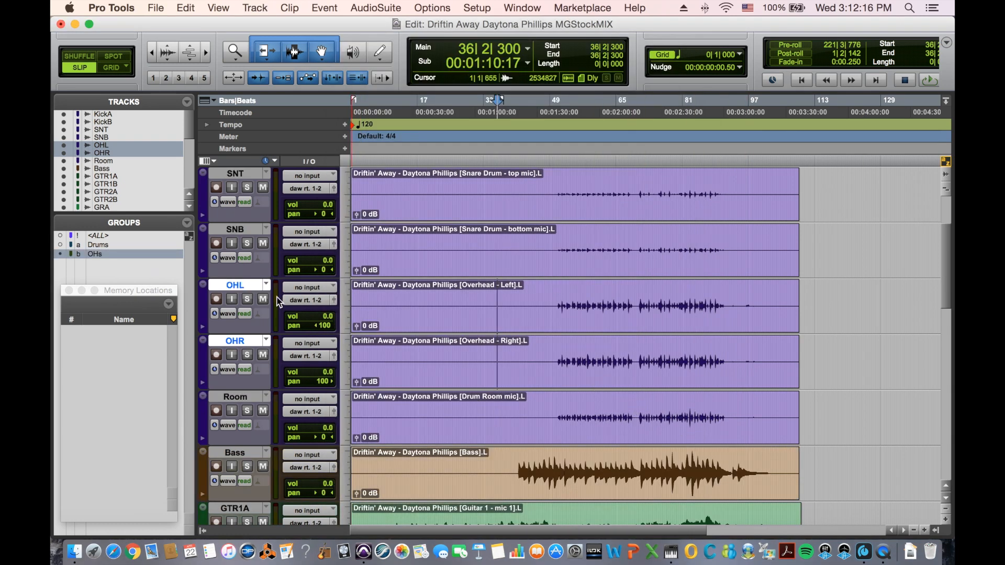
scroll(225, 278, "up", 2)
left_click(233, 285)
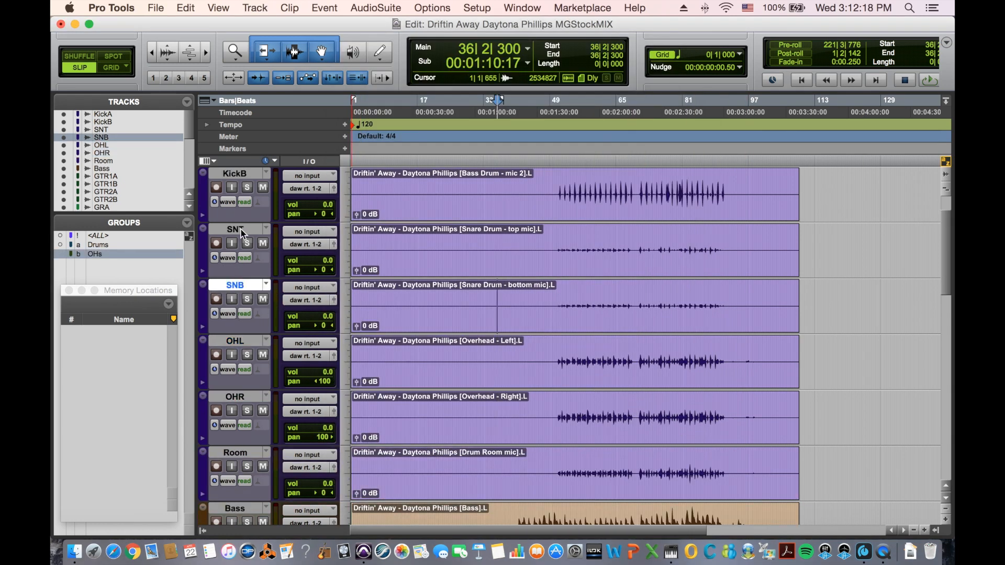
left_click(236, 230, "shift")
right_click(239, 229)
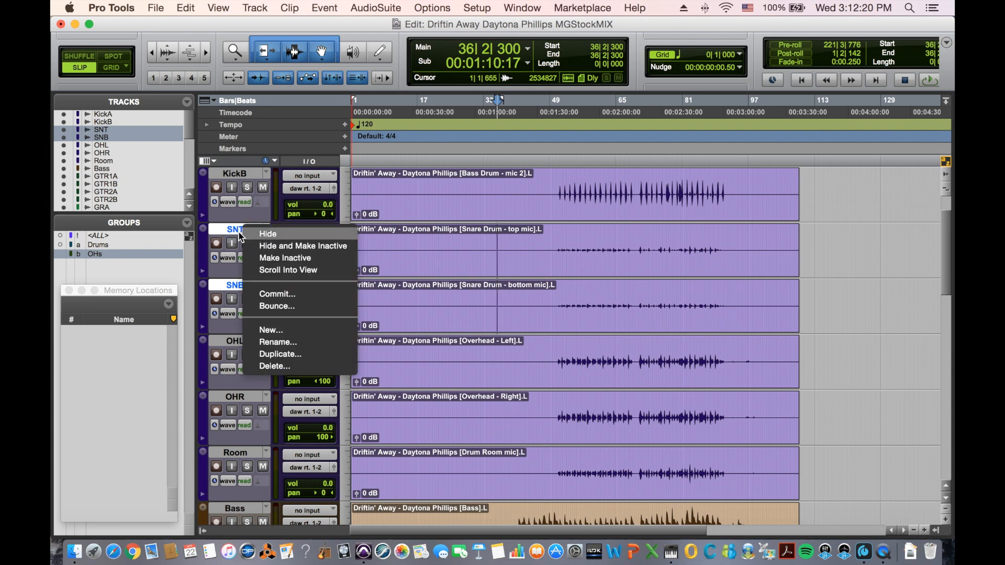
left_click(181, 273)
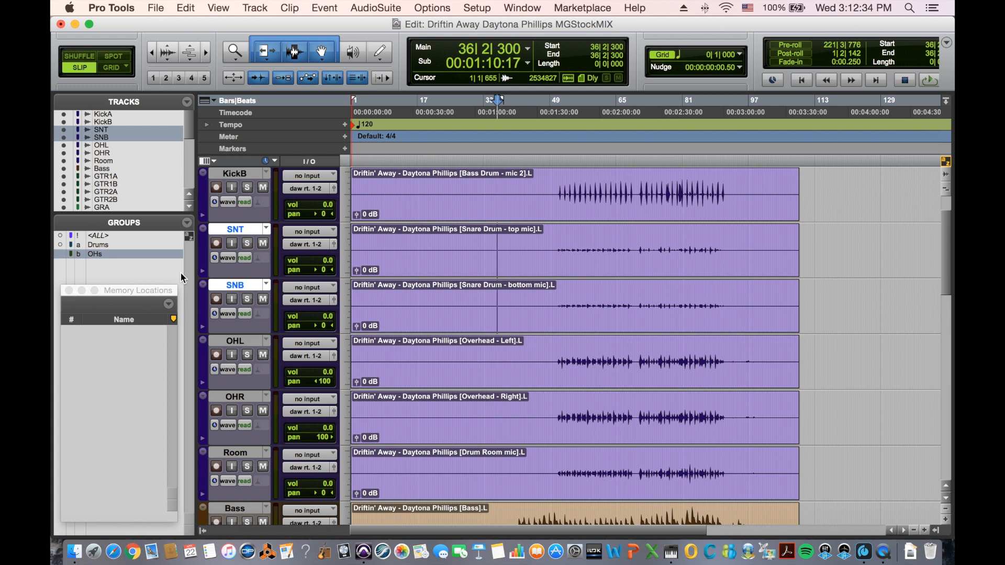
key("super+g")
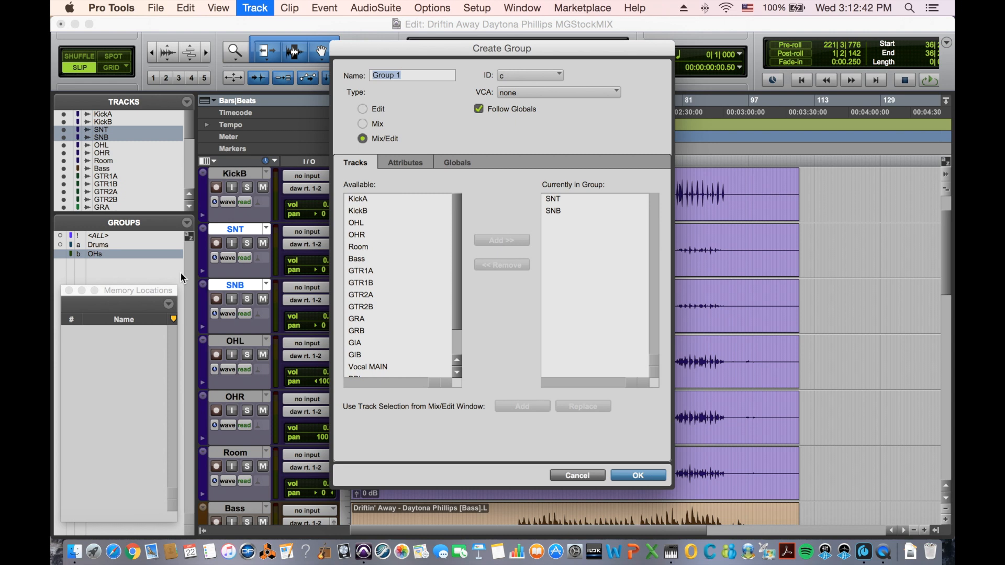
type("Sn")
key("Return")
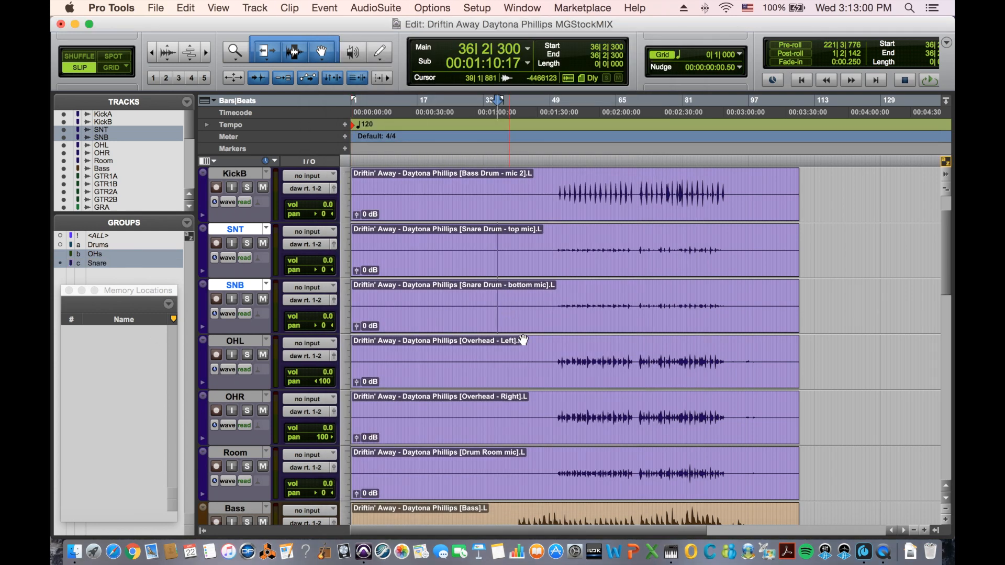
Select the whole clip on the SNB track to test the Snare group's linked selection.
scroll(542, 333, "right", 5)
scroll(543, 332, "left", 4)
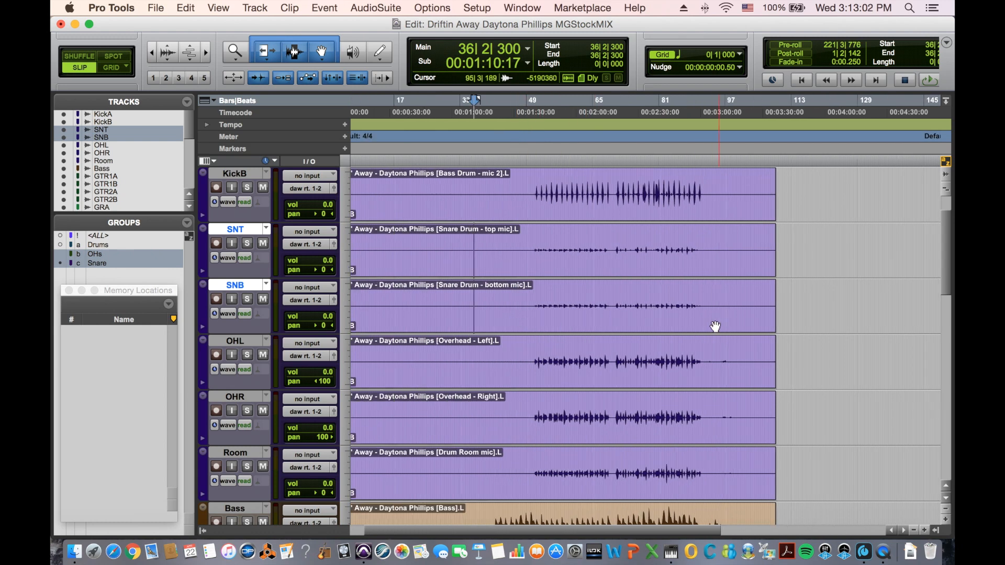
left_click(515, 314)
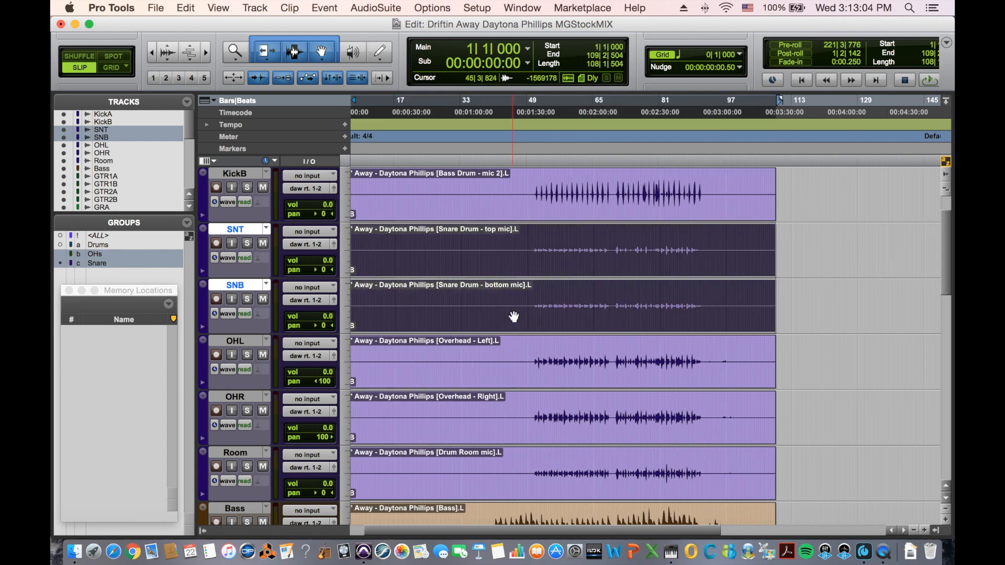
left_click_drag(548, 305, 439, 286)
Create a Mix/Edit group named Kick from the KickA and KickB tracks, and reactivate the Drums group.
scroll(248, 172, "up", 1)
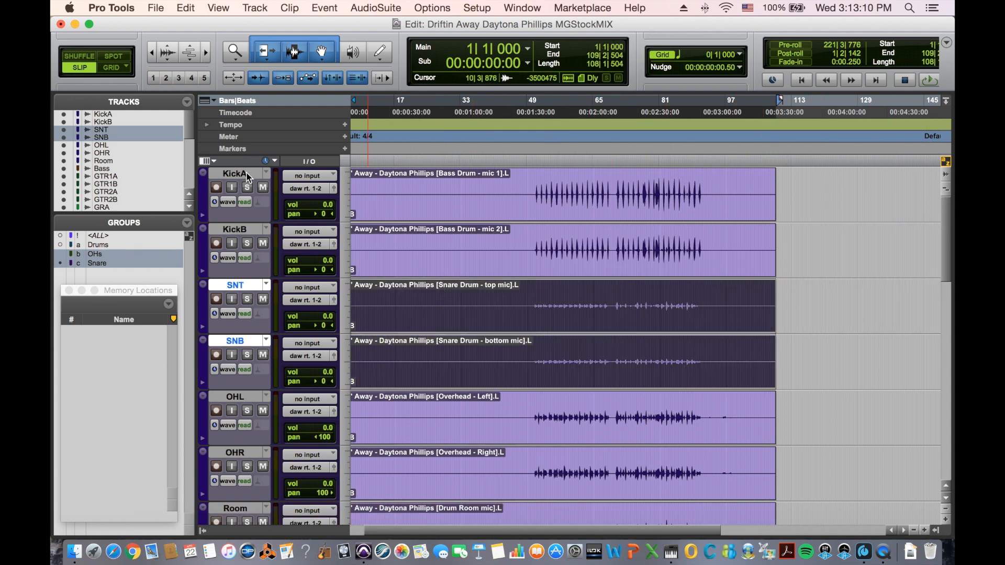
left_click(246, 172)
left_click(242, 232, "shift")
key("super+g")
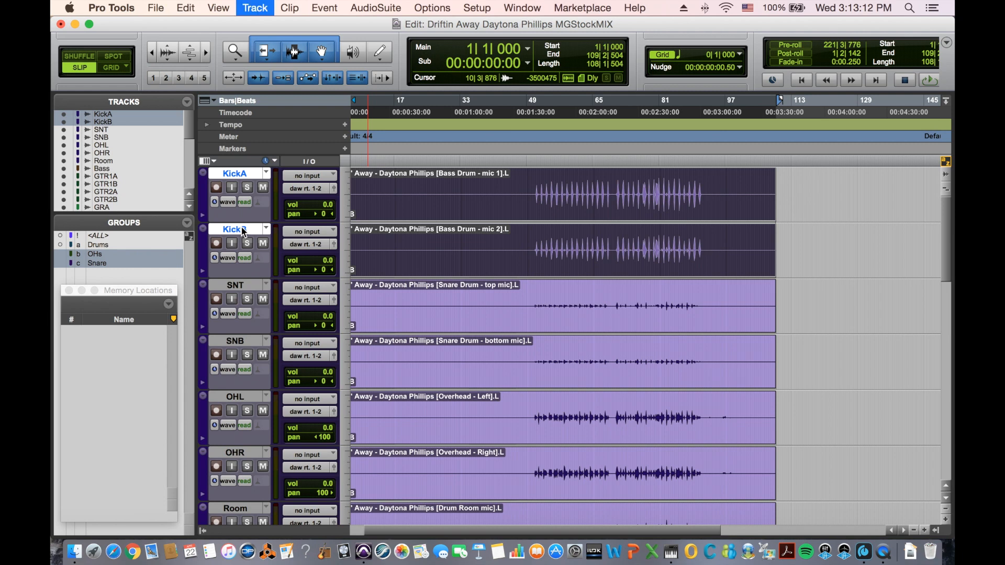
key("BackSpace")
key("BackSpace")
key("BackSpace")
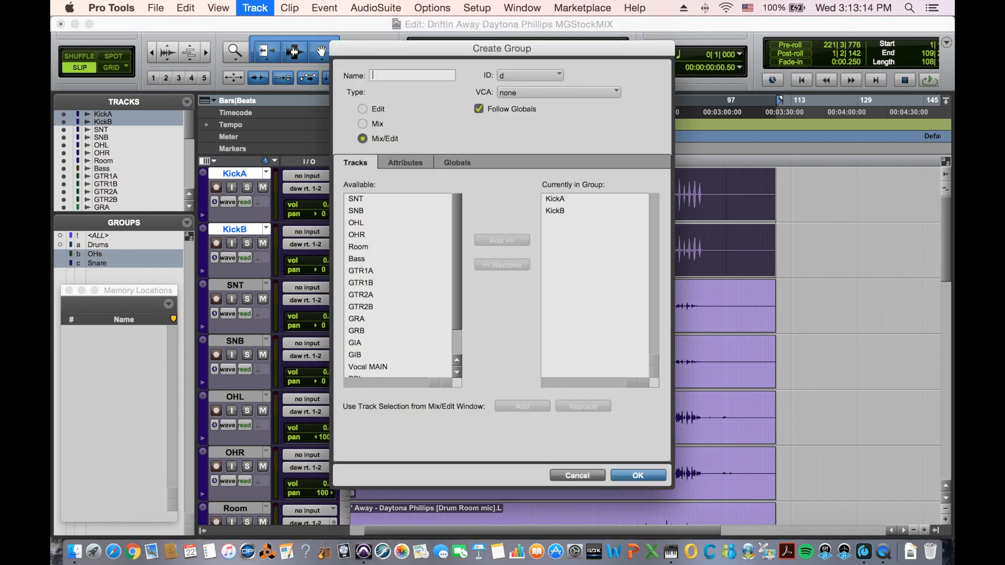
key("Return")
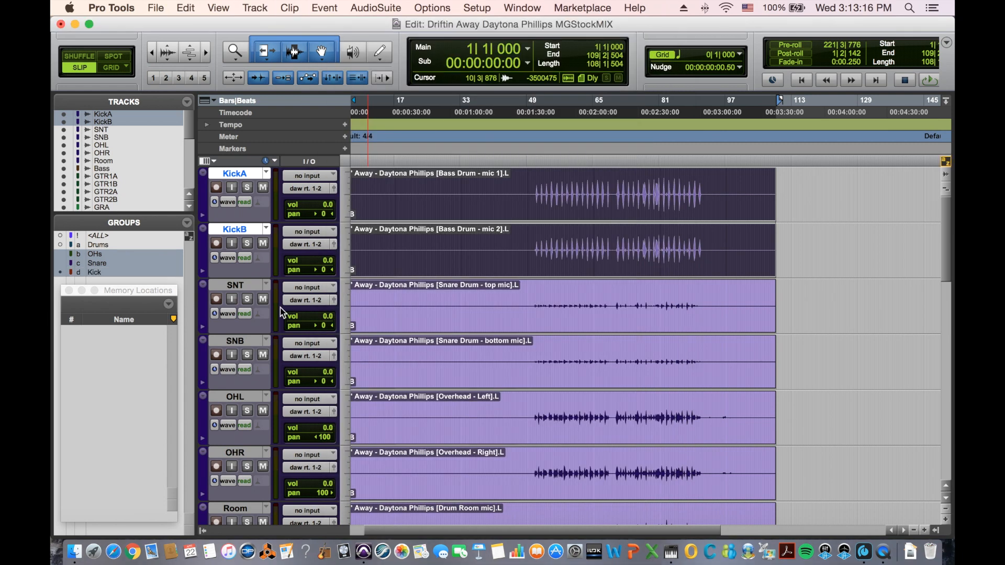
left_click(99, 246)
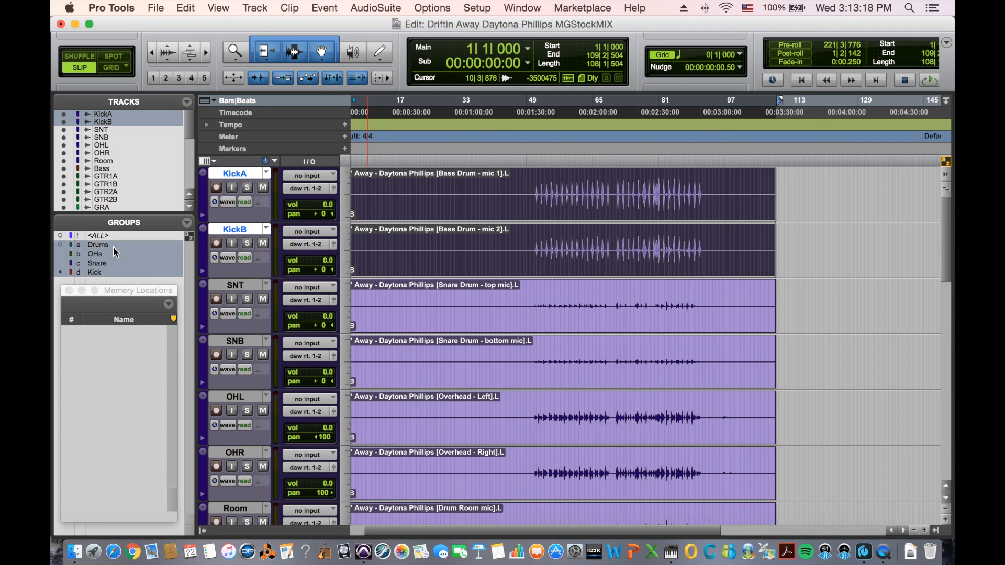
Set the edit cursor at 46|3|916 on the drum tracks and bring their played section into closer view.
left_click(516, 302)
scroll(516, 302, "down", 1)
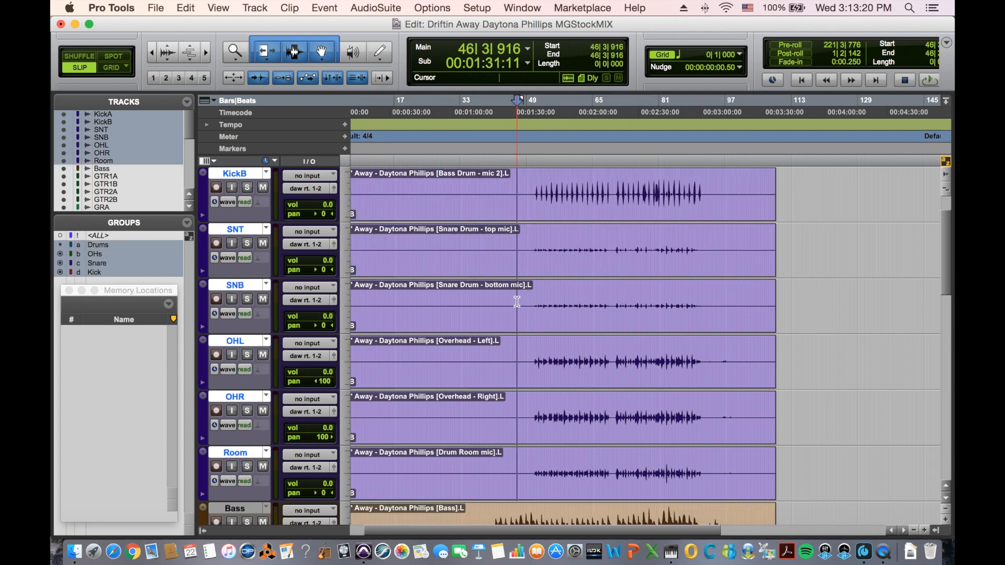
scroll(512, 293, "up", 1)
scroll(512, 293, "left", 1)
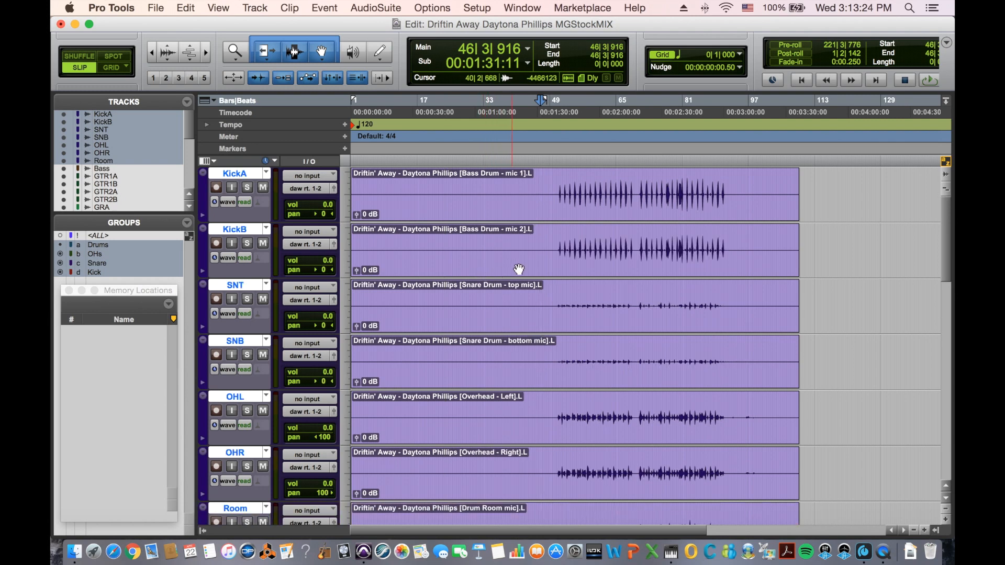
key("t")
scroll(530, 276, "right", 4)
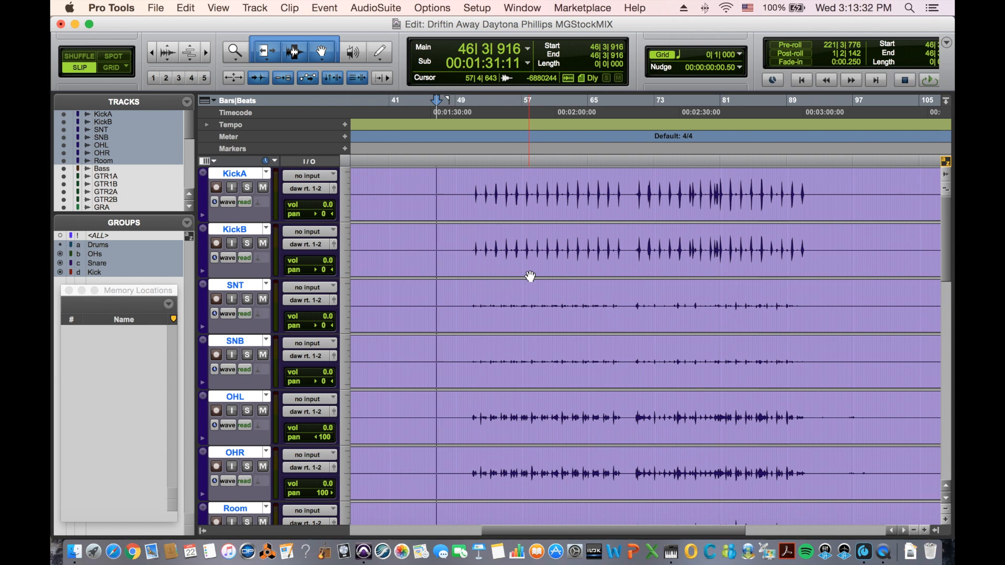
Enlarge the audio waveforms vertically on all tracks for easier inspection of the quiet snare and overhead signals.
key("alt+super+bracketleft")
key("alt+super+bracketleft")
key("alt+super+bracketright")
key("alt+super+bracketright")
key("alt+super+bracketleft")
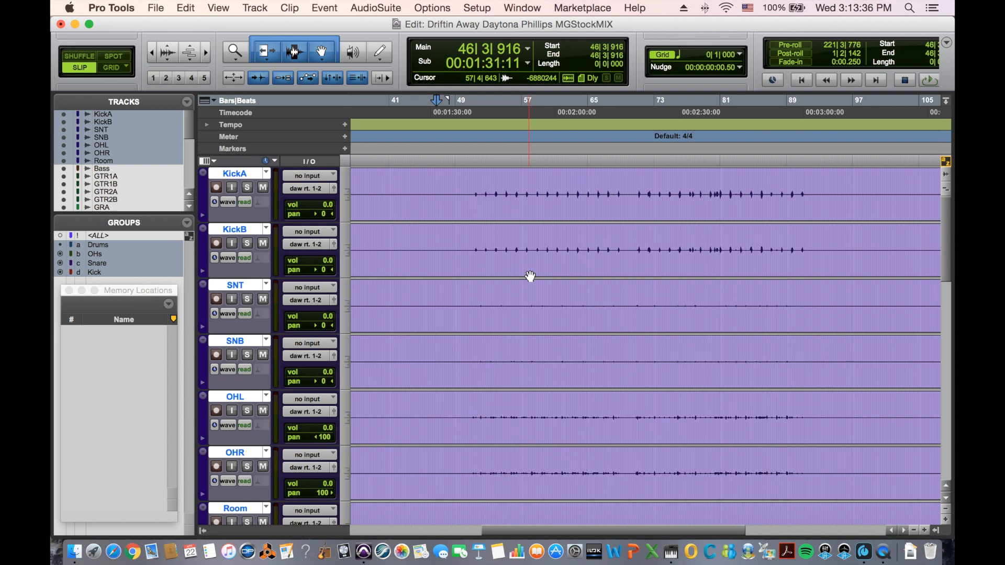
key("alt+super+bracketright")
key("alt+super+bracketright")
key("alt+super+bracketright")
key("alt+super+bracketright")
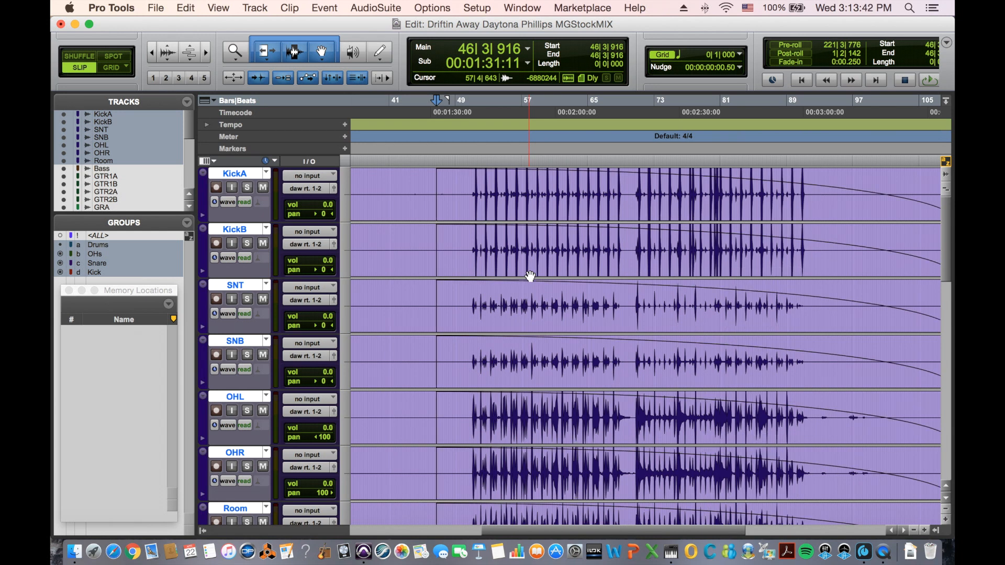
Examine the drum hits from bar 51 onward at a closer timeline zoom to find the first kick hit.
key("super+bracketright")
key("super+bracketright")
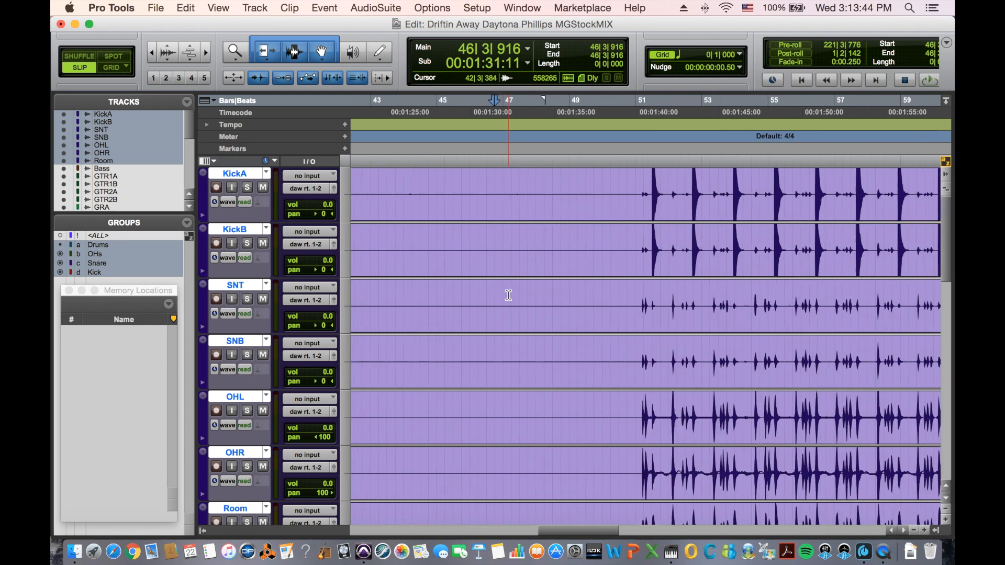
key("super+bracketright")
key("super+bracketright")
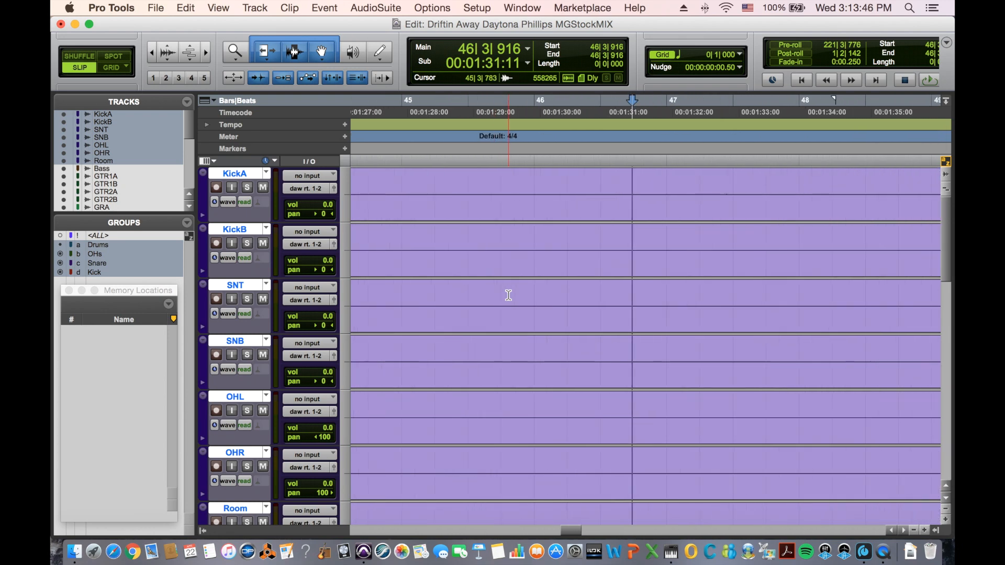
key("super+bracketright")
key("super+bracketright")
key("super+bracketright")
key("super+bracketright")
key("super+bracketright")
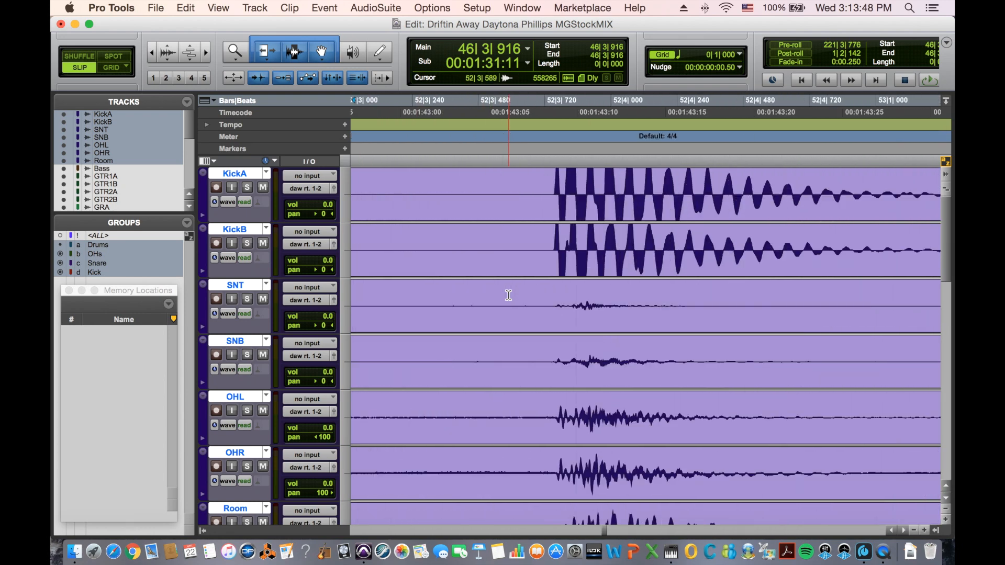
key("super+bracketleft")
key("super+bracketleft")
key("super+bracketleft")
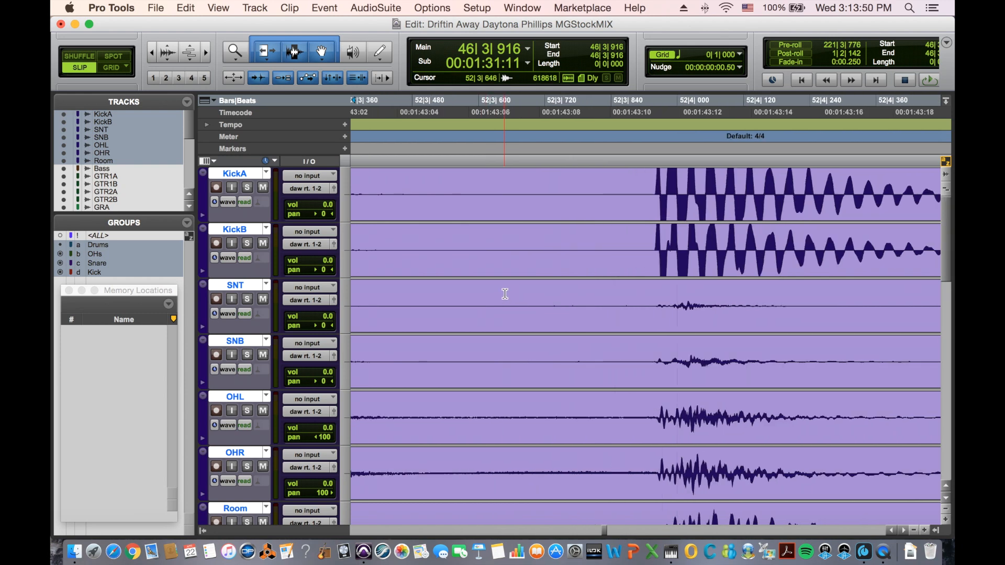
key("super+bracketleft")
left_click_drag(505, 294, 640, 258)
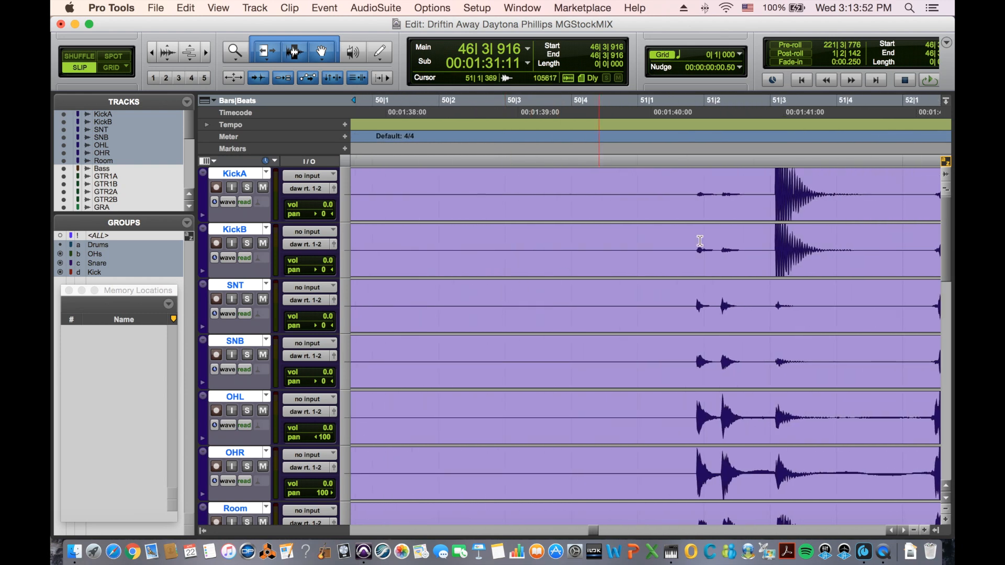
Place the edit cursor at 51|2|812 and examine the onset of the first kick hit close up.
left_click(758, 235)
key("t")
key("t")
key("t")
key("t")
scroll(725, 241, "right", 3)
scroll(724, 241, "right", 5)
key("t")
scroll(717, 244, "right", 10)
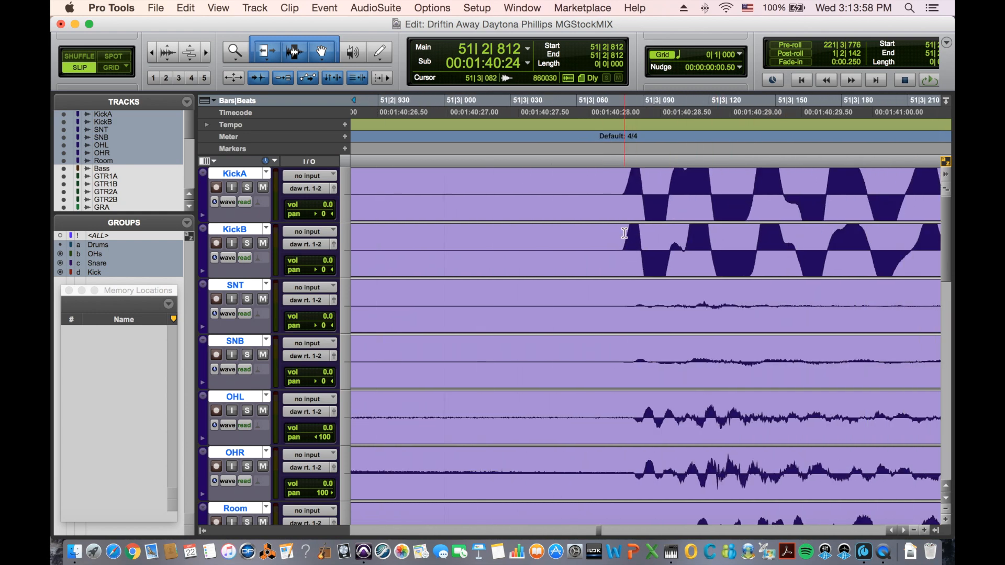
Select the first waveform cycle of the kick hit across the drum tracks, from 51|3|080 to 51|3|101.
left_click_drag(610, 242, 752, 251)
left_click(612, 248)
left_click(605, 242)
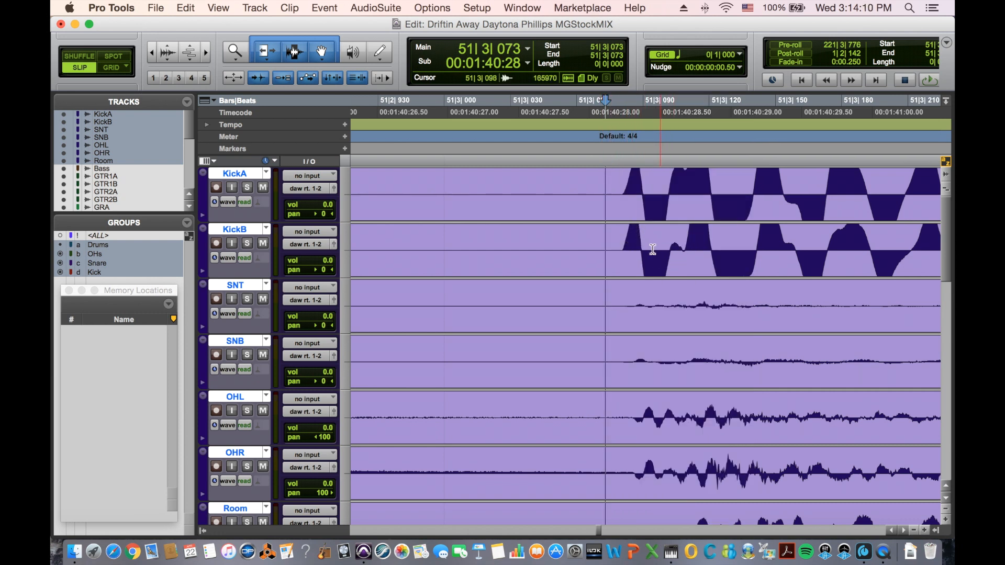
left_click_drag(622, 250, 667, 204)
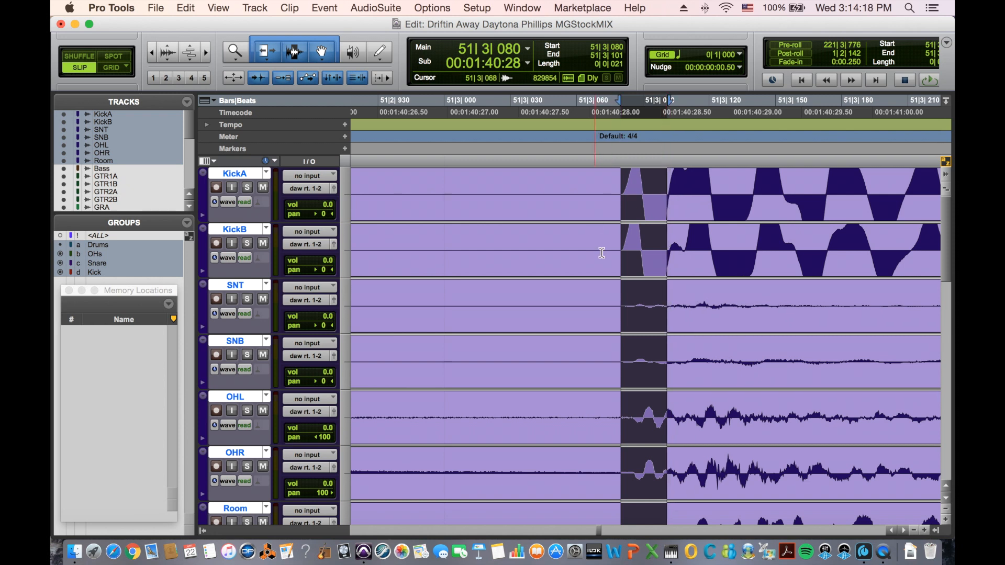
Mark the kick hit's onset at 51|3|083 and enlarge the waveforms further to compare its arrival on the snare, overhead and room tracks.
scroll(616, 339, "left", 2)
left_click(663, 298)
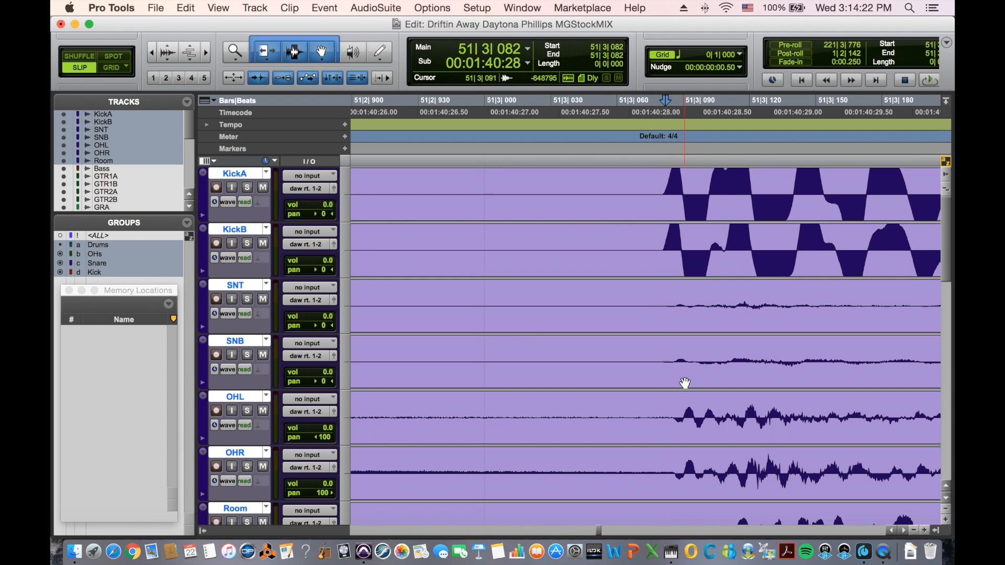
left_click(668, 416)
key("super+bracketright")
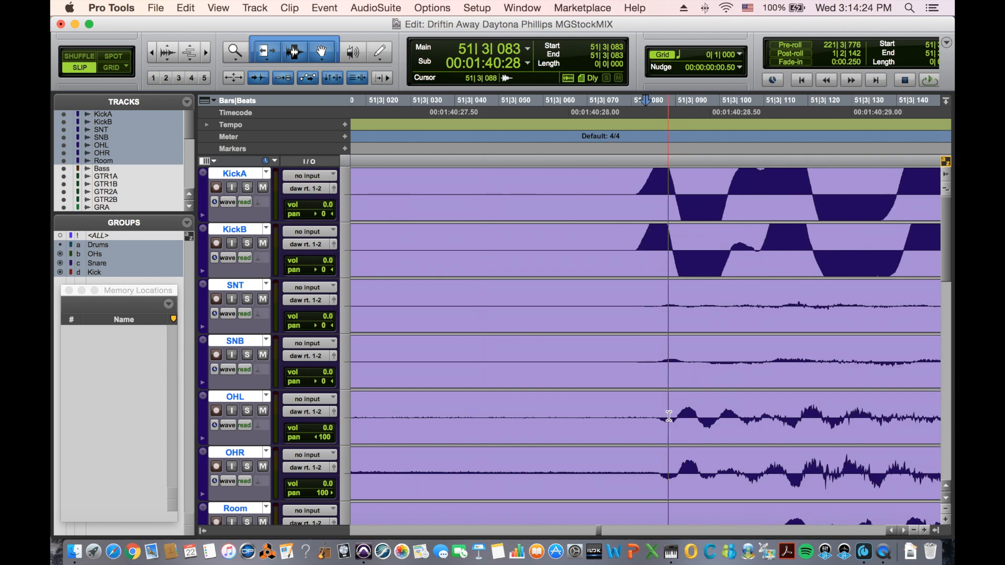
scroll(643, 418, "down", 3)
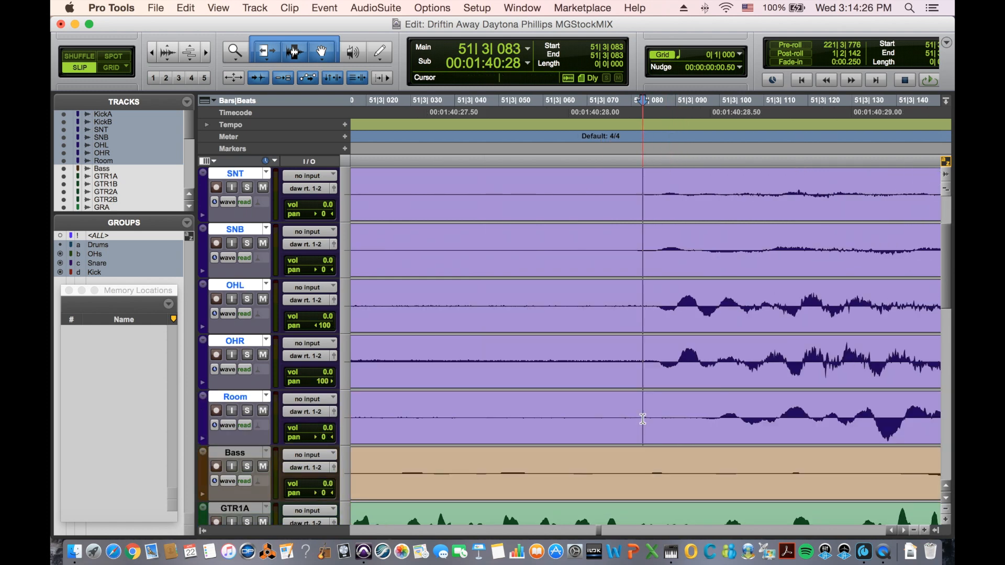
key("super+alt+bracketright")
key("super+alt+bracketright")
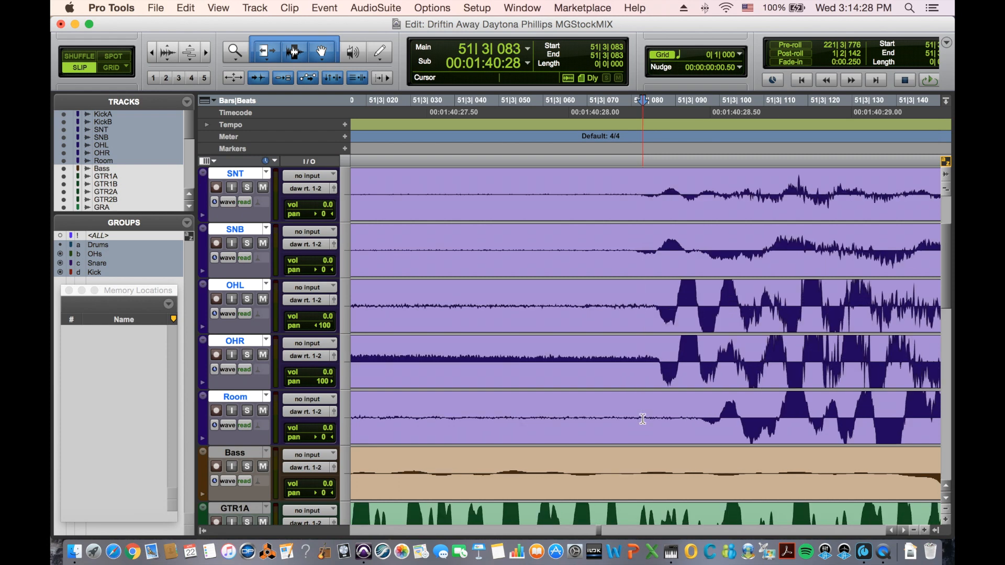
Compare the kick hit's waveform direction on the overhead and Room tracks with KickB, marking 51|3|116 and 51|3|144.
scroll(695, 324, "up", 3)
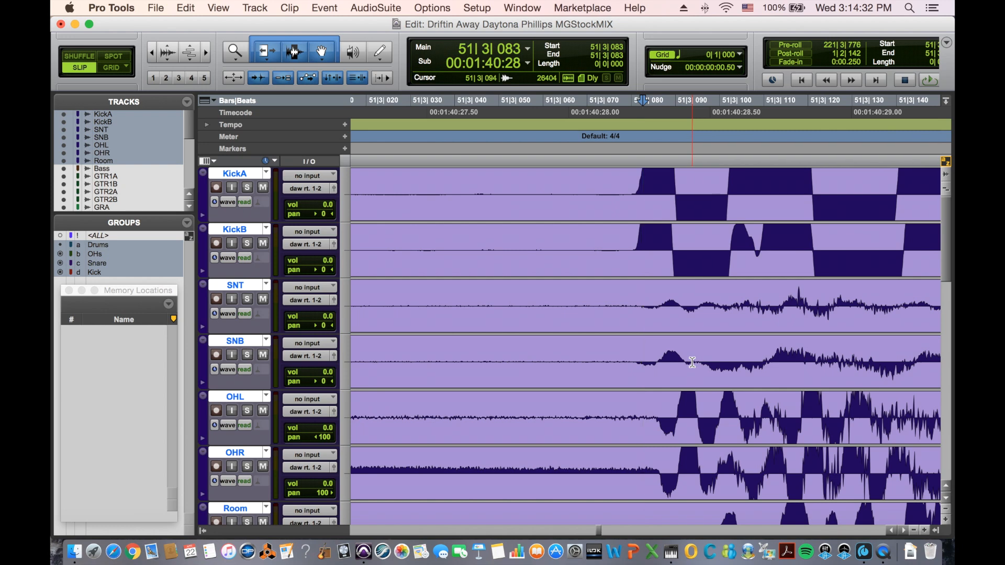
scroll(691, 362, "down", 1)
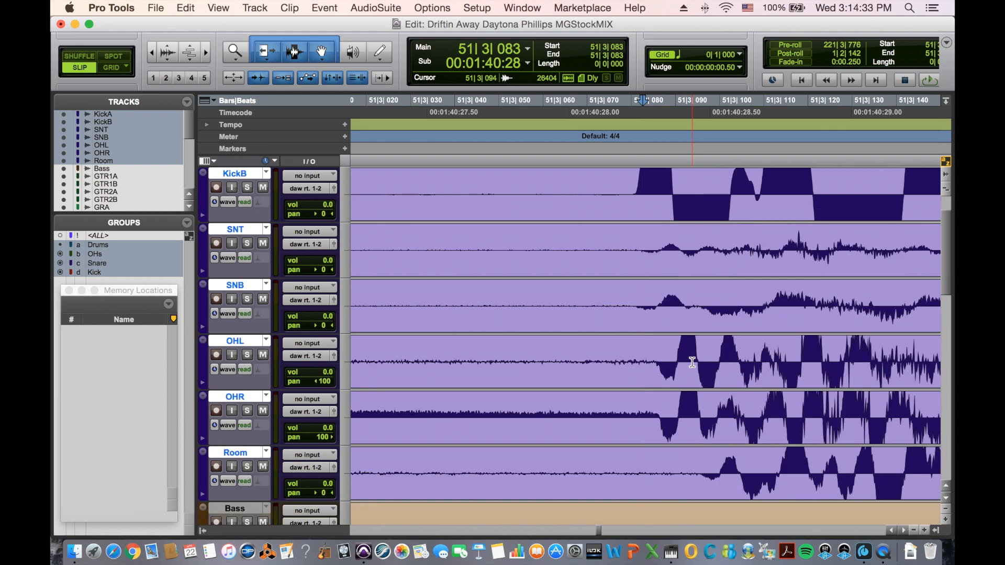
left_click(792, 450)
scroll(738, 449, "right", 5)
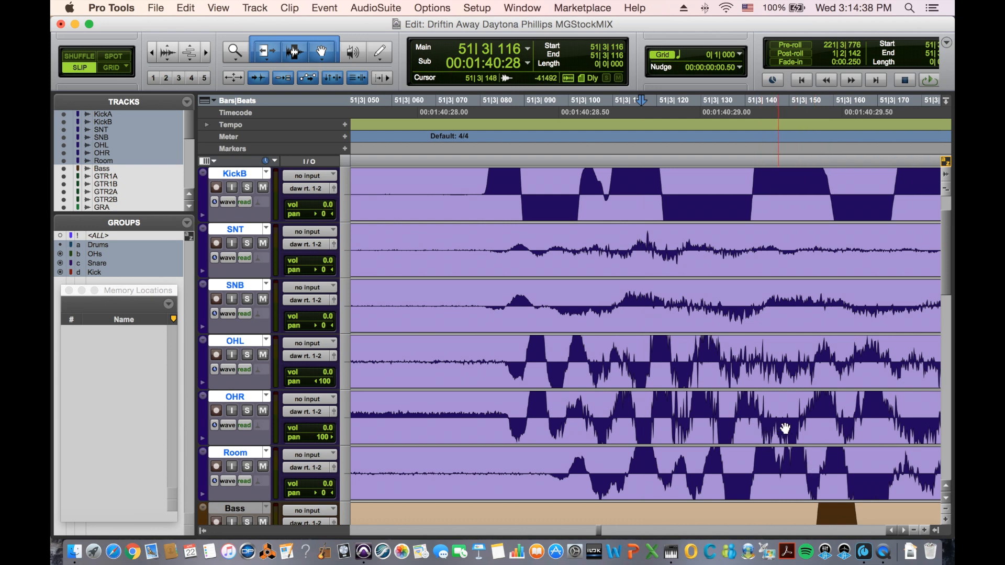
left_click(762, 418)
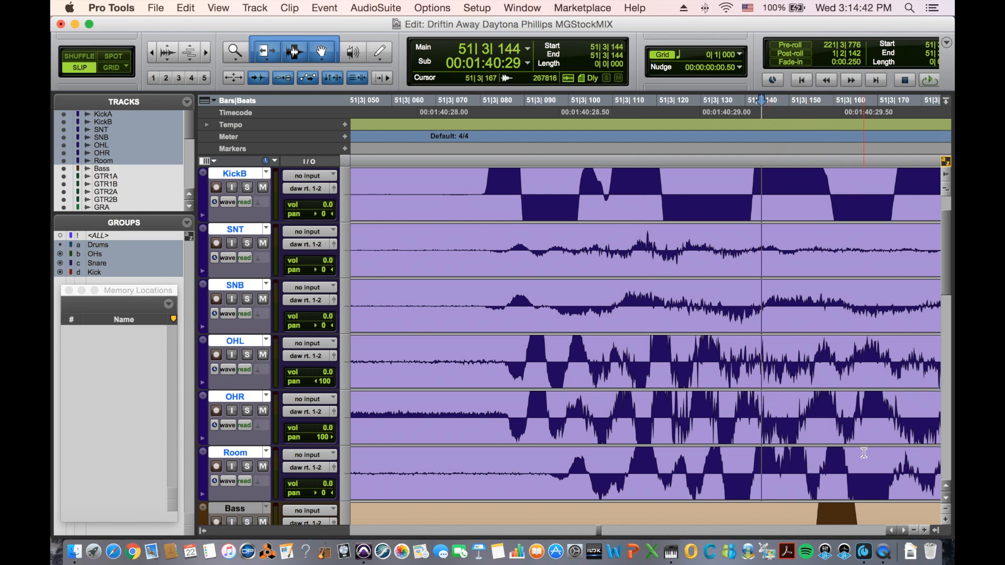
Find the first snare hit in bar 51, set the cursor at 51|1|840 and examine its onset on all drum tracks.
key("r")
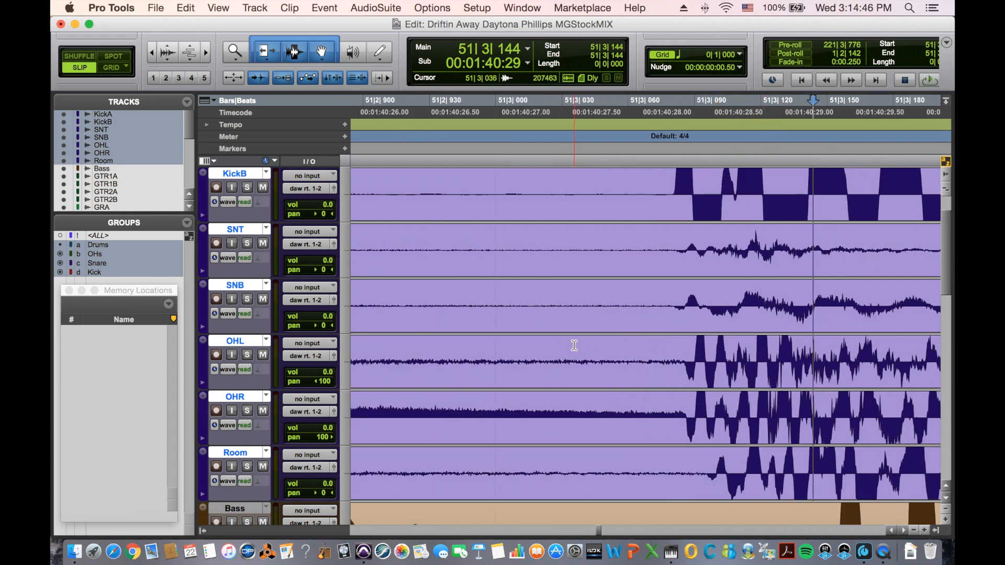
key("t")
key("r")
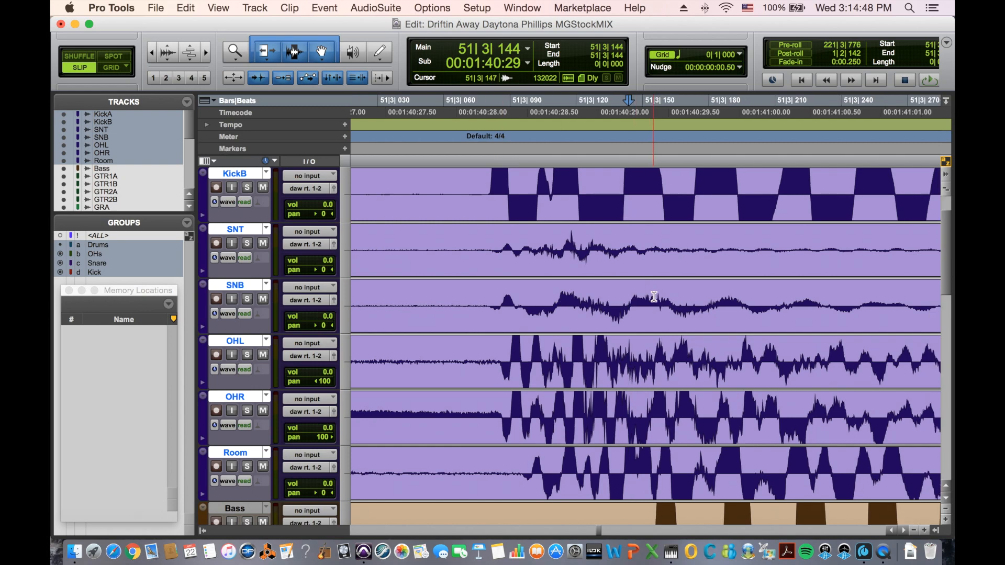
key("r")
key("r")
key("r")
key("r")
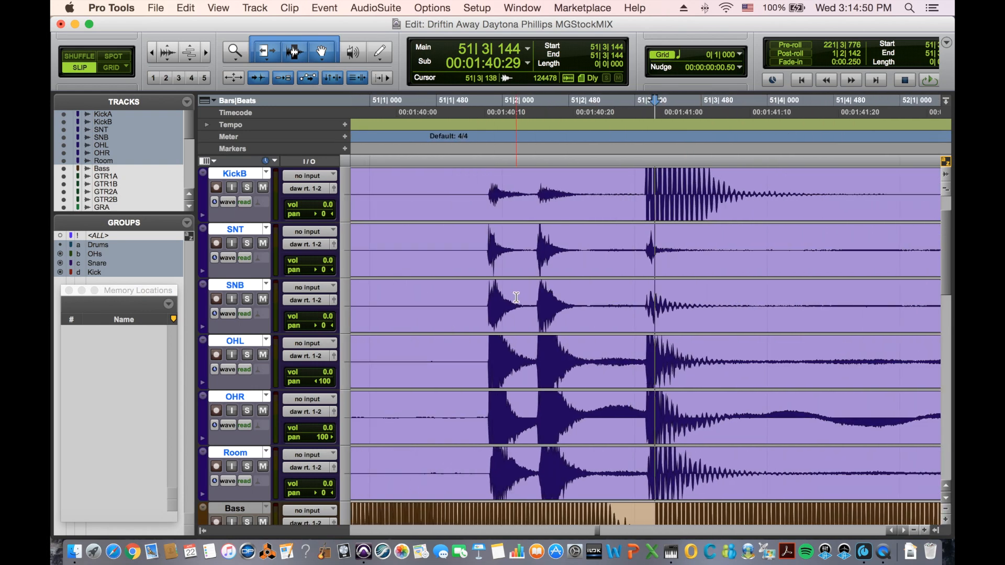
left_click(489, 297)
key("t")
key("t")
key("t")
key("t")
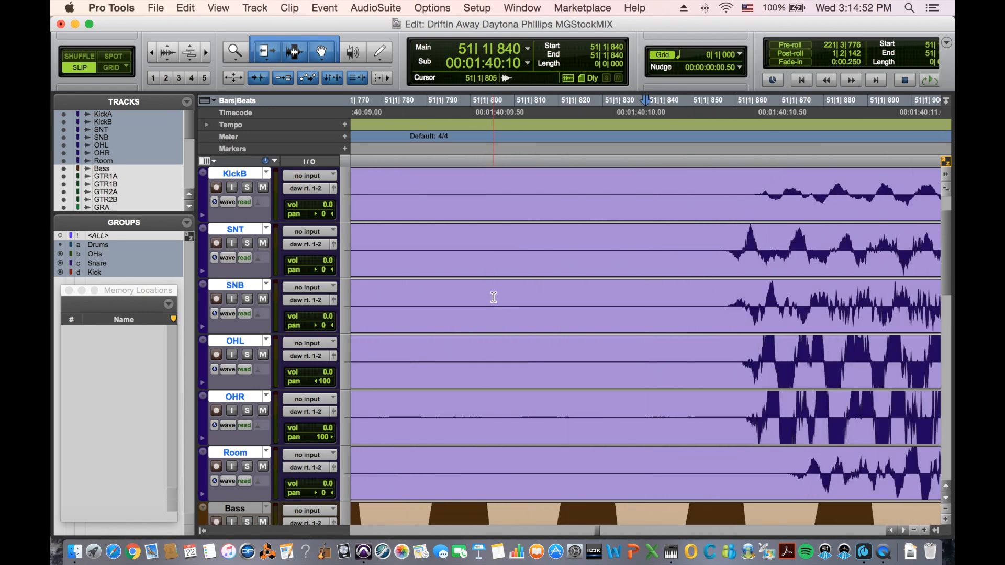
key("t")
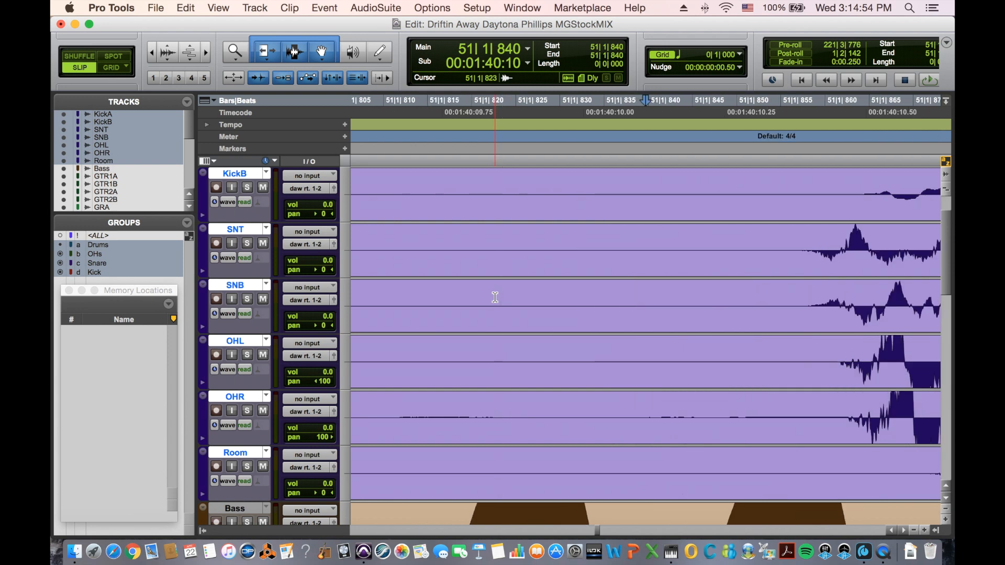
key("t")
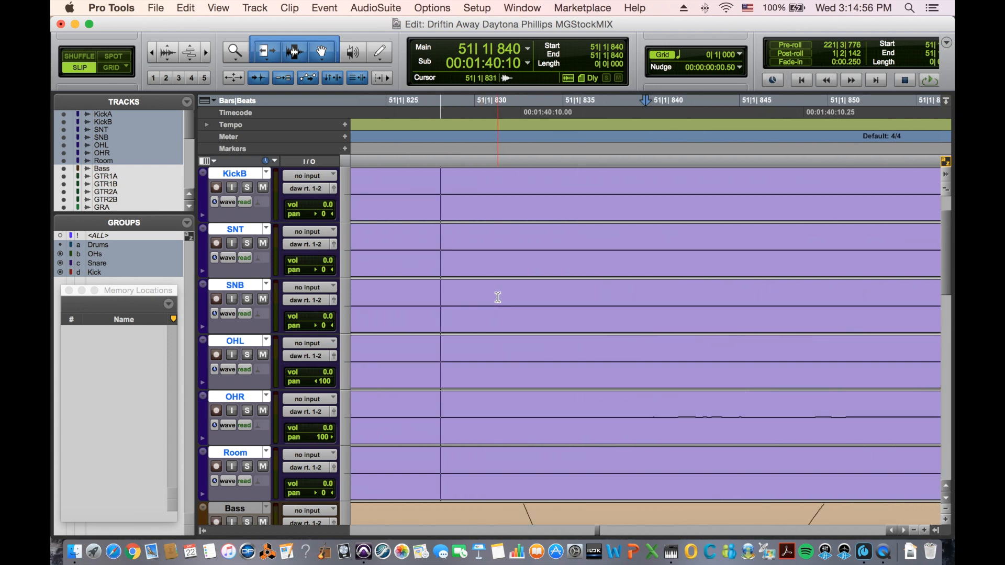
key("r")
key("r")
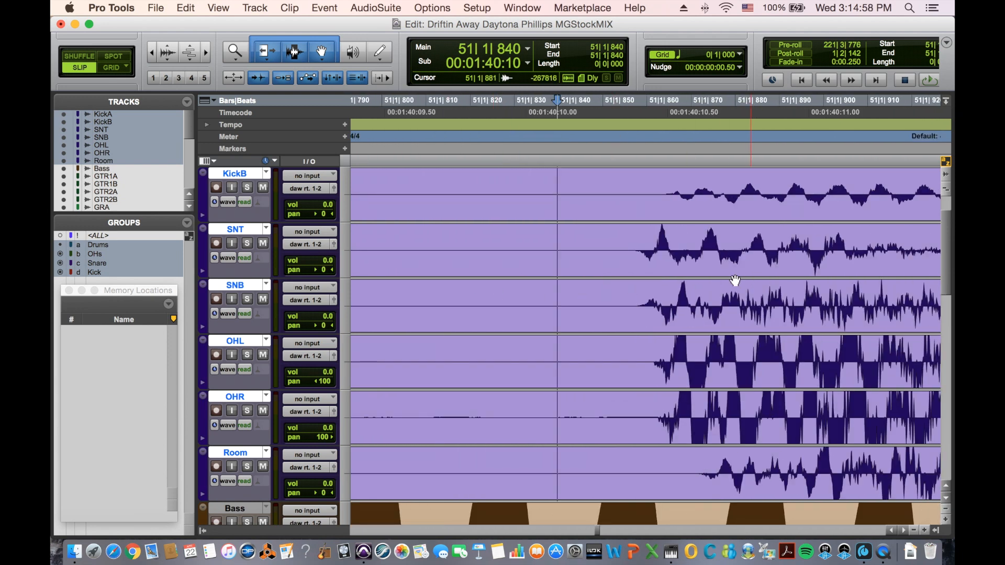
Mark the start of the snare hit at 51|1|855 on the SNT track.
left_click(628, 247)
left_click_drag(628, 247, 812, 247)
left_click(626, 246)
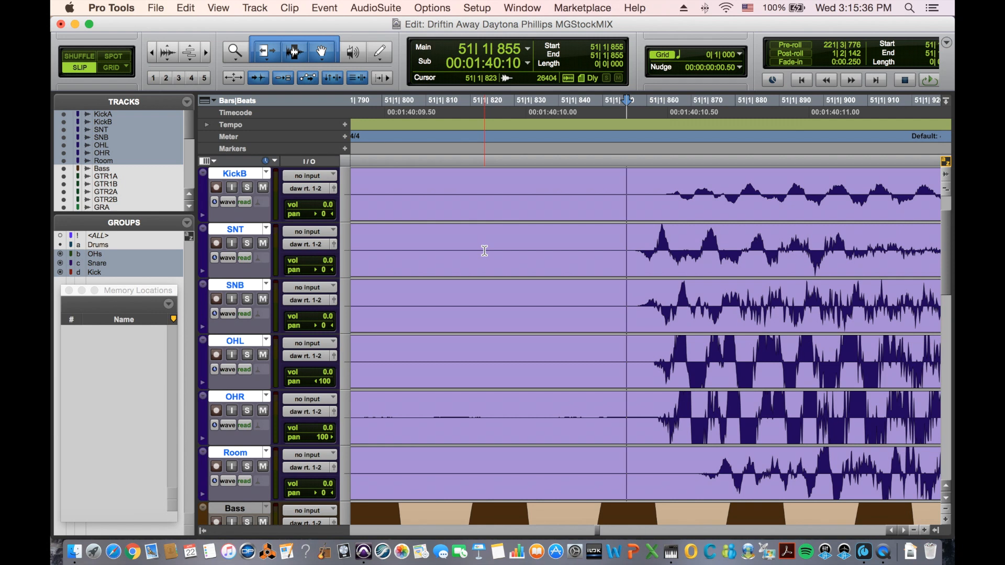
Find and open the AudioSuite Invert plug-in, and reposition its window clear of the ruler markers.
key("super+shift+slash")
type("invert")
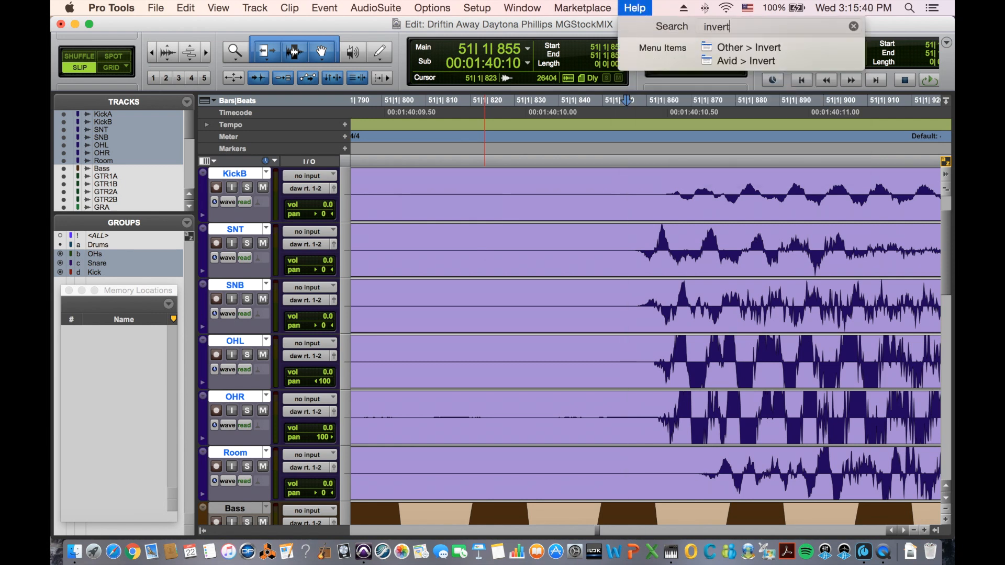
key("Down")
key("Return")
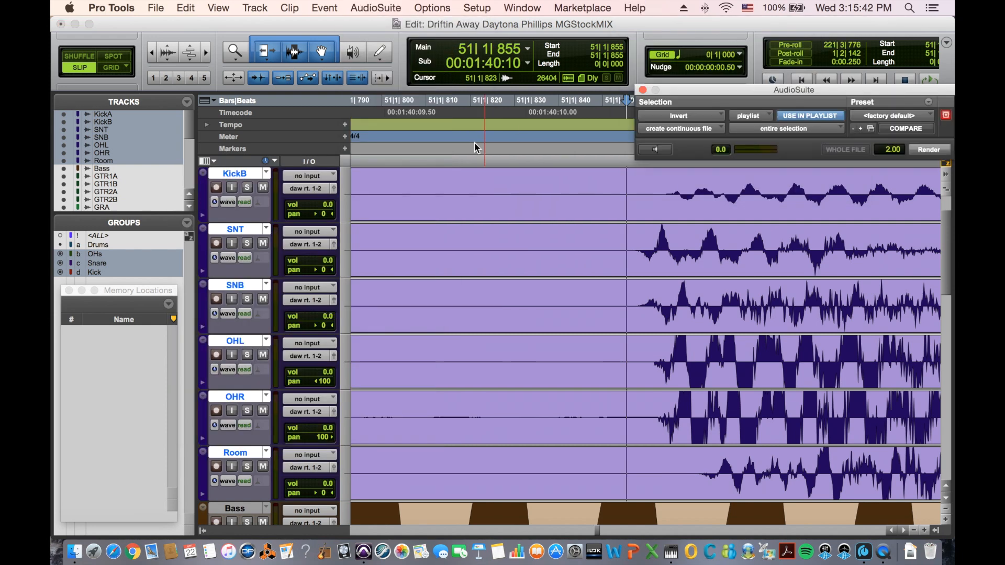
left_click_drag(703, 97, 546, 72)
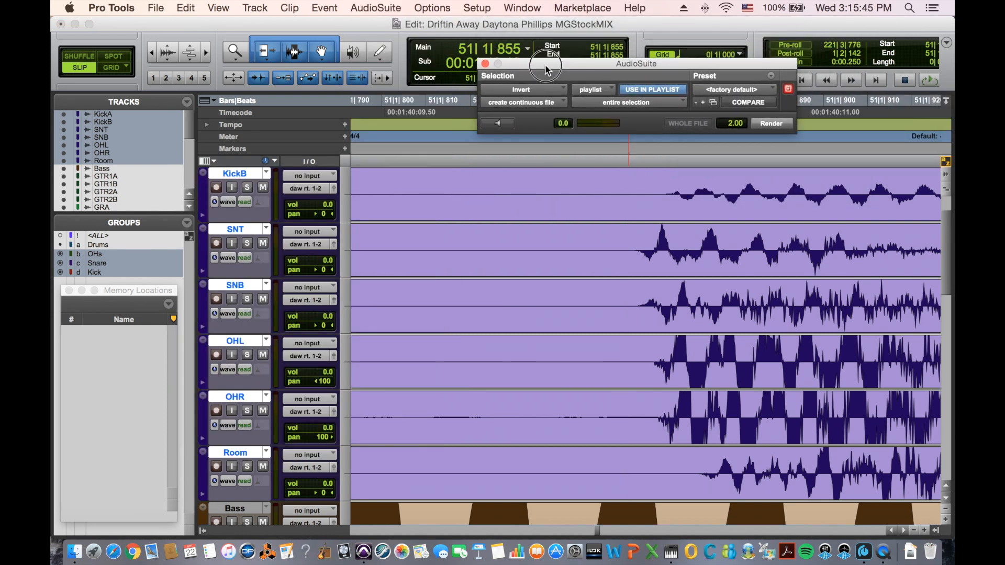
Deactivate the Snare group, select the whole clip on the SNB track and zoom in on its snare hit.
left_click(101, 262)
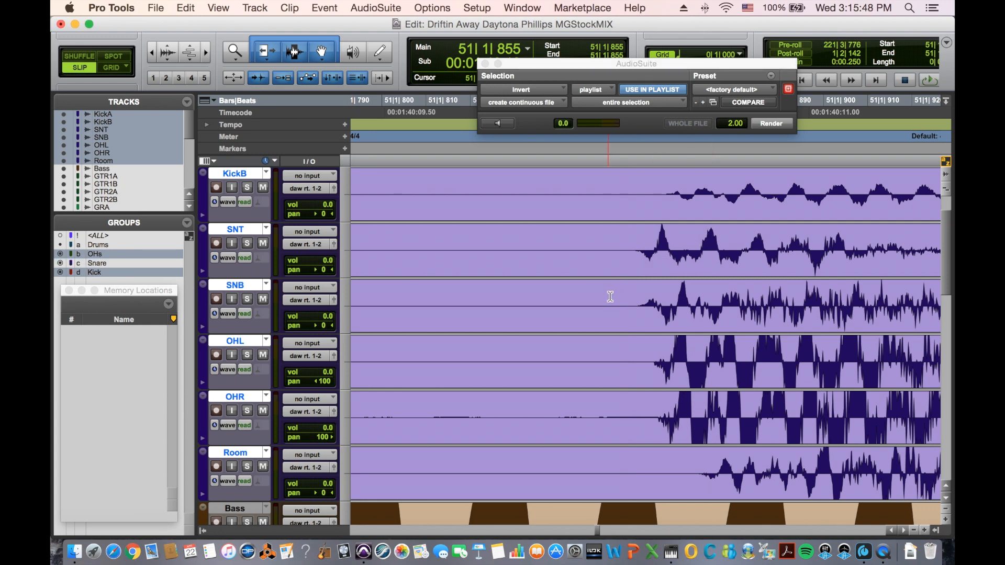
left_click(614, 302)
left_click(656, 316)
scroll(696, 305, "right", 2)
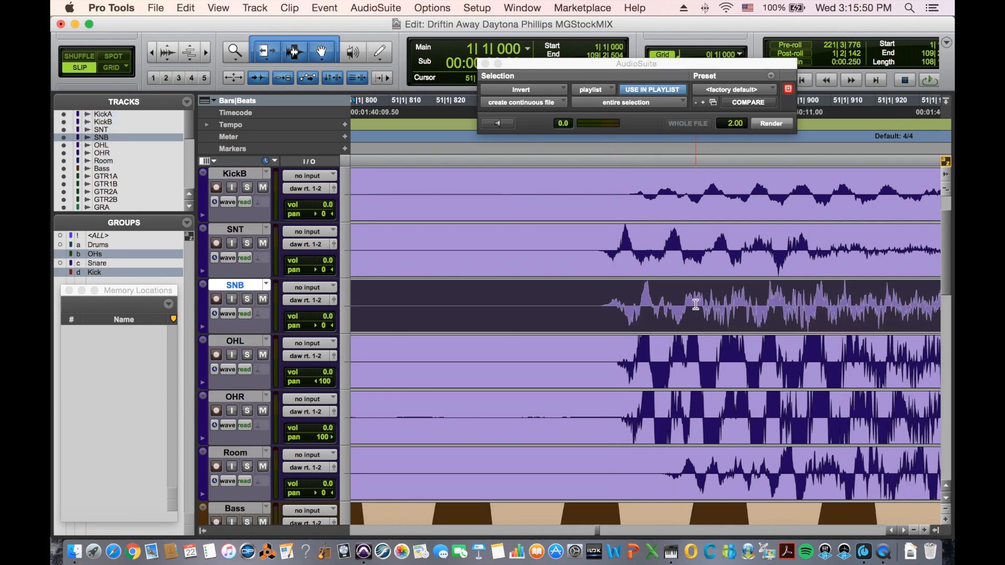
key("t")
scroll(702, 321, "right", 2)
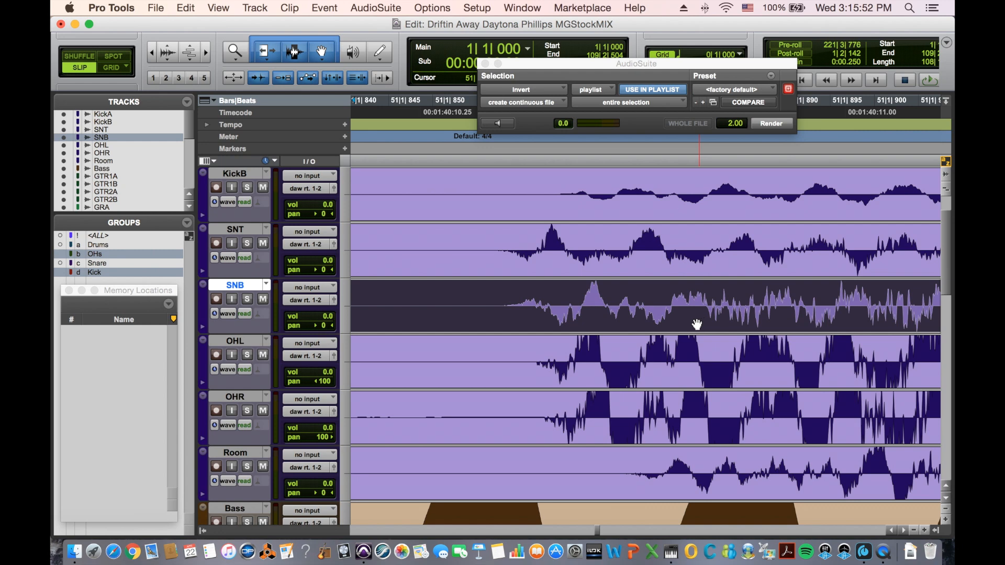
Select the whole overhead clips on OHL and OHR and render them with the AudioSuite Invert plug-in.
left_click(642, 368)
key("r")
key("r")
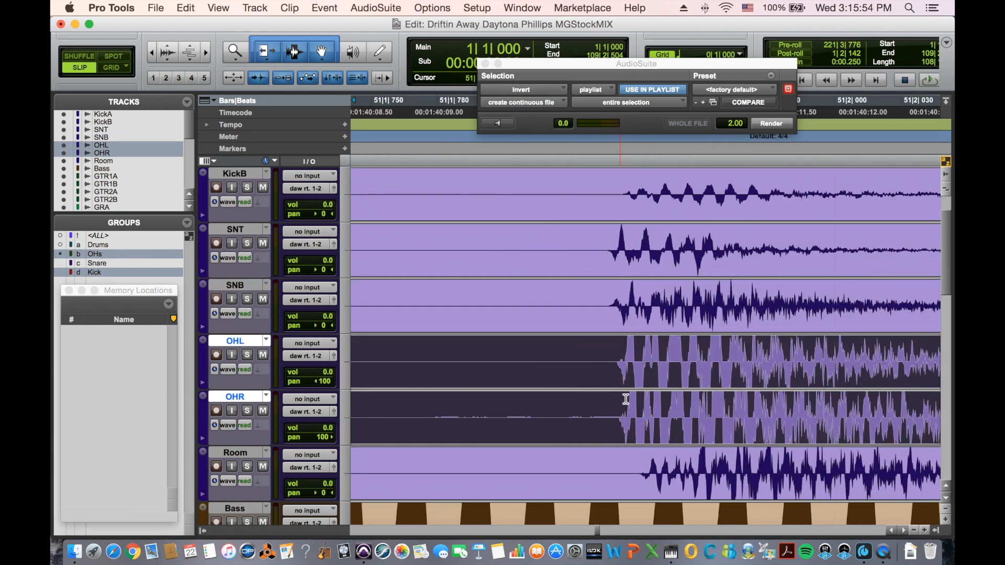
key("r")
key("r")
key("t")
key("t")
key("t")
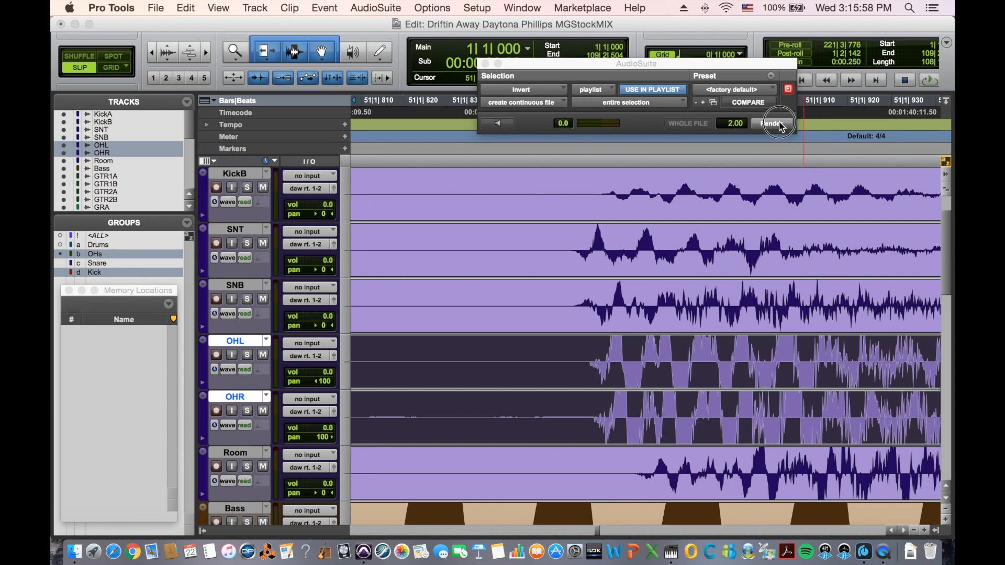
left_click(778, 124)
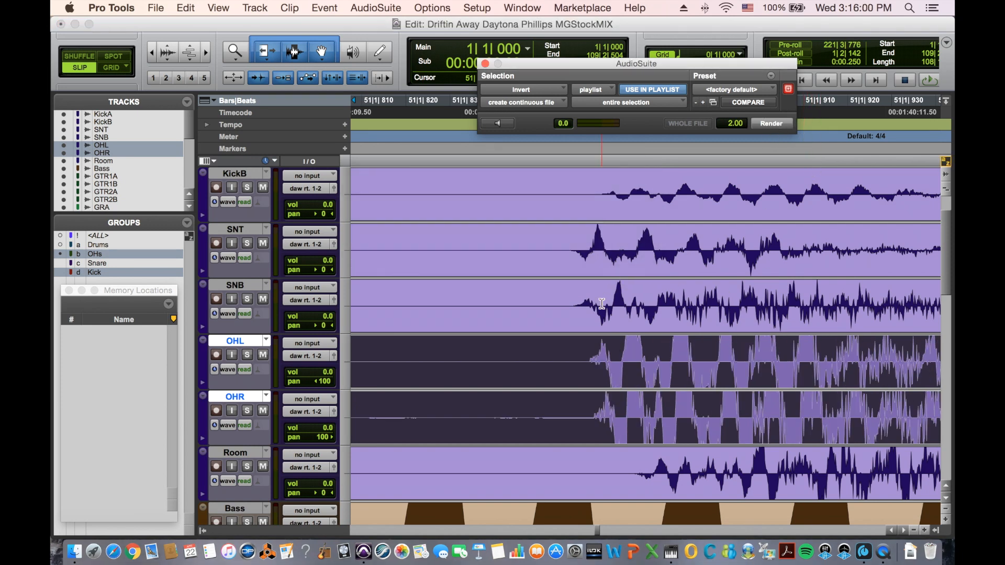
key("t")
scroll(575, 356, "up", 2)
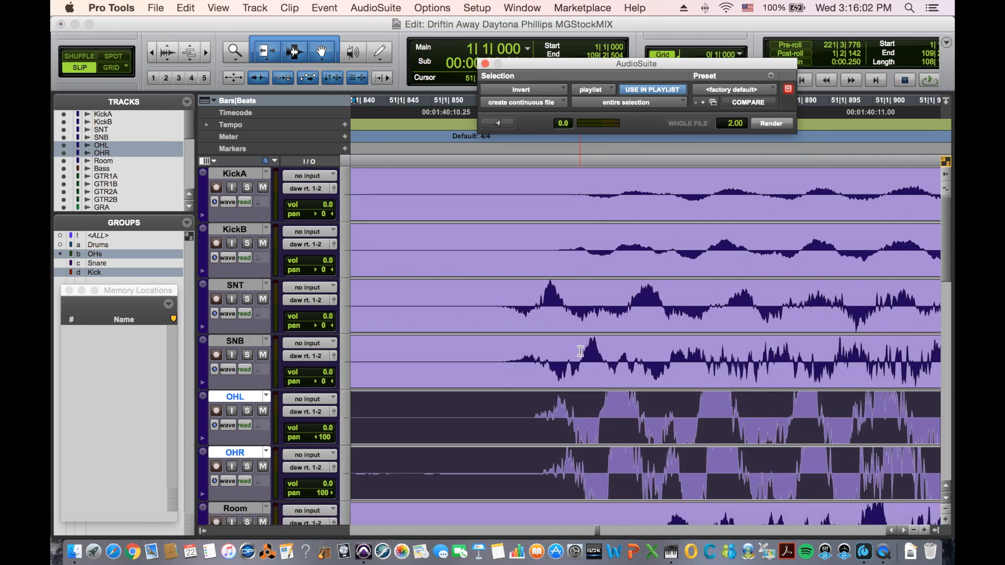
Find the first kick hit in bar 51, set the cursor at 51|3|067 and examine its onset across the drum tracks.
key("r")
key("r")
key("r")
key("r")
key("r")
scroll(593, 348, "left", 5)
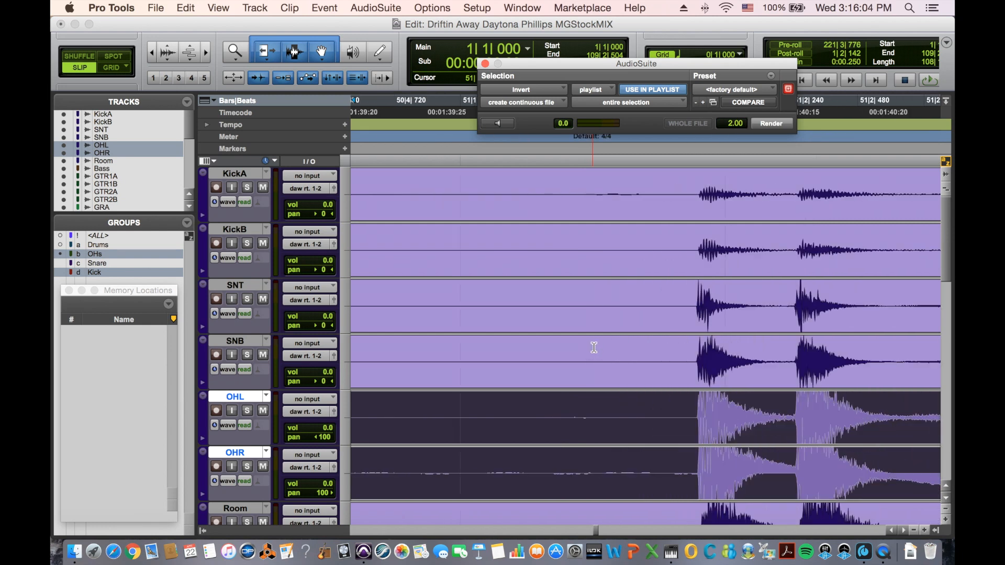
key("r")
key("r")
scroll(599, 348, "right", 4)
scroll(599, 347, "right", 2)
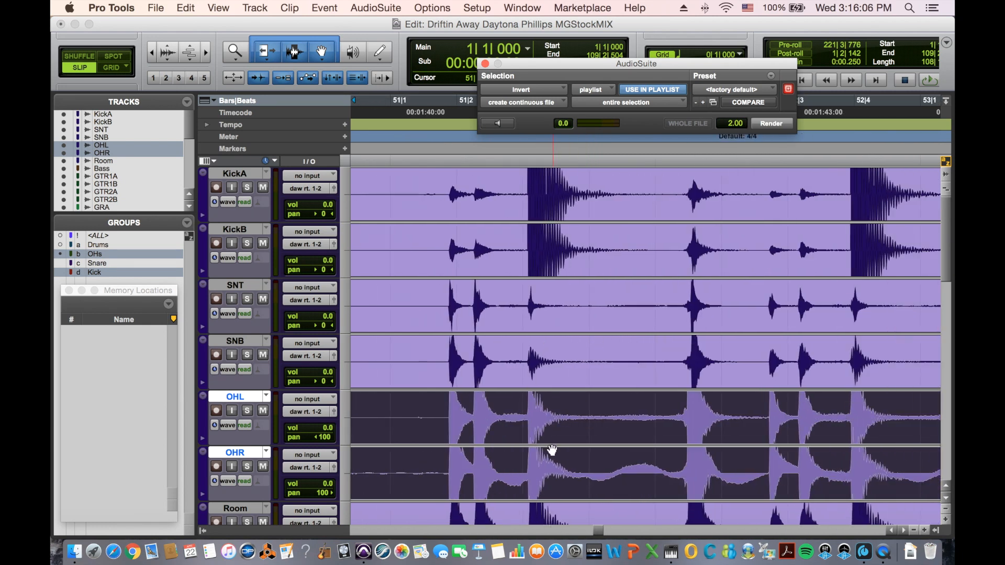
left_click(532, 408)
key("t")
key("t")
key("t")
key("t")
key("t")
key("t")
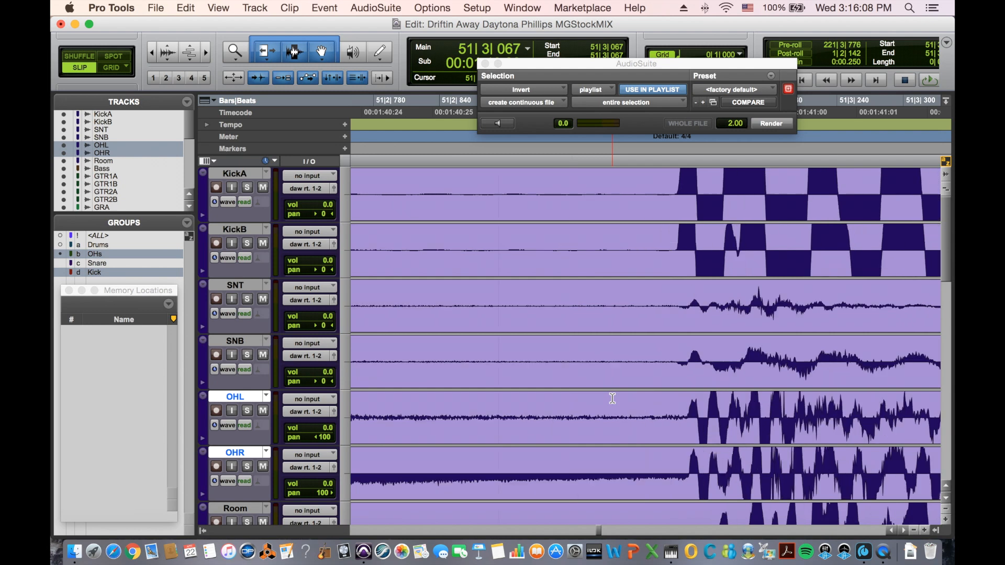
key("t")
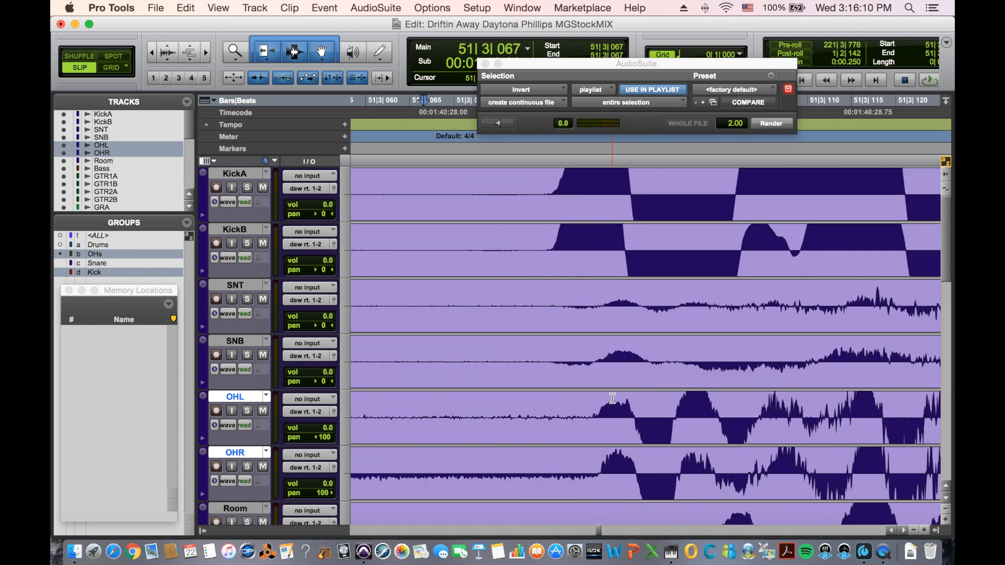
Examine the onset of the second snare hit, around 51|2|250, comparing the snare mics with the overheads.
key("r")
key("r")
key("r")
scroll(637, 435, "left", 10)
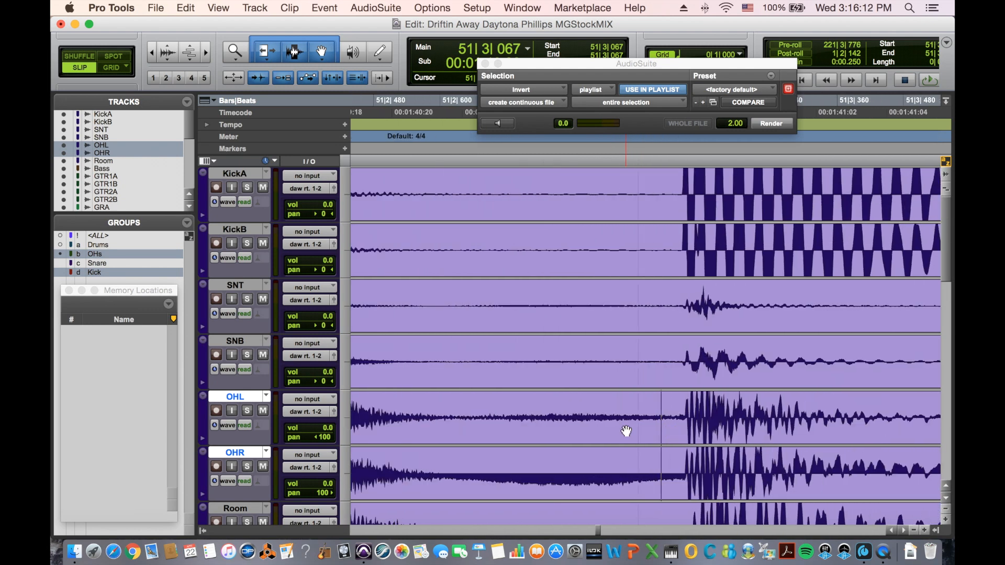
key("r")
key("t")
key("t")
key("t")
key("t")
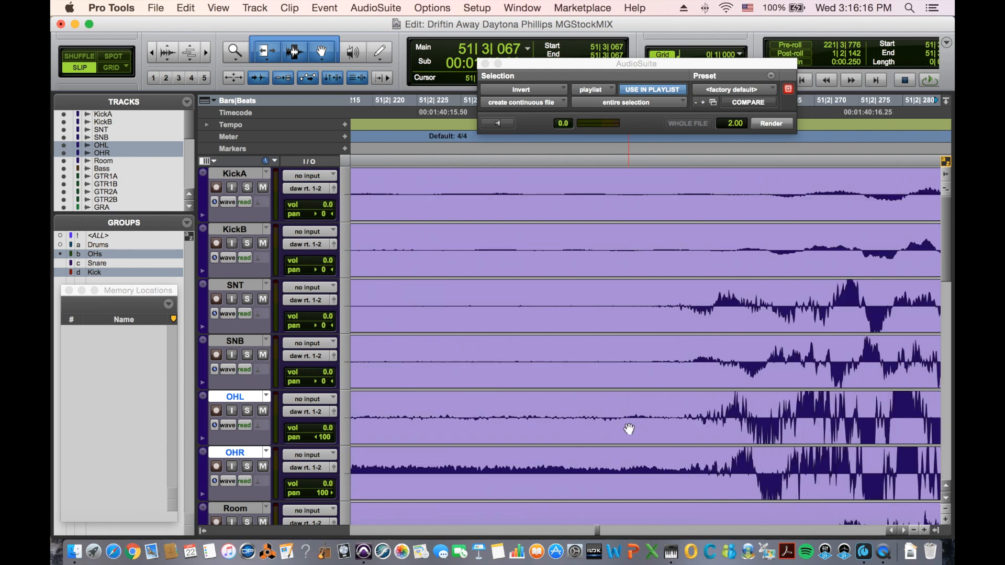
scroll(629, 429, "right", 3)
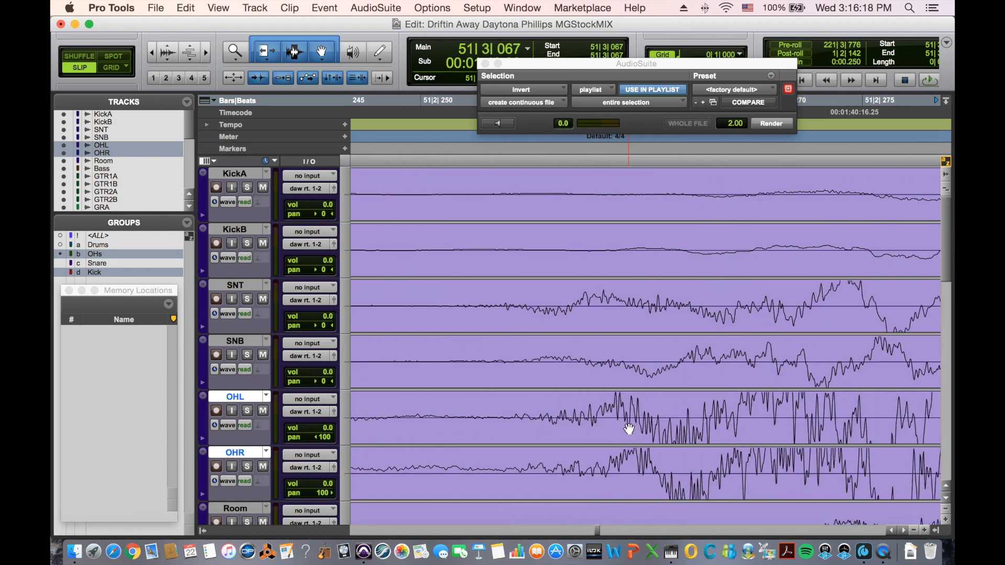
scroll(618, 414, "left", 4)
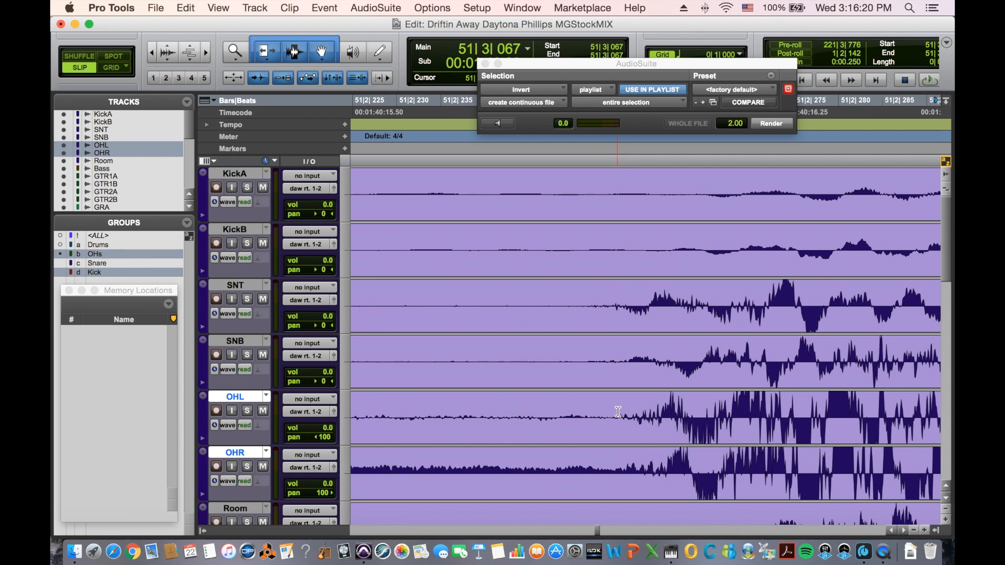
scroll(617, 412, "right", 6)
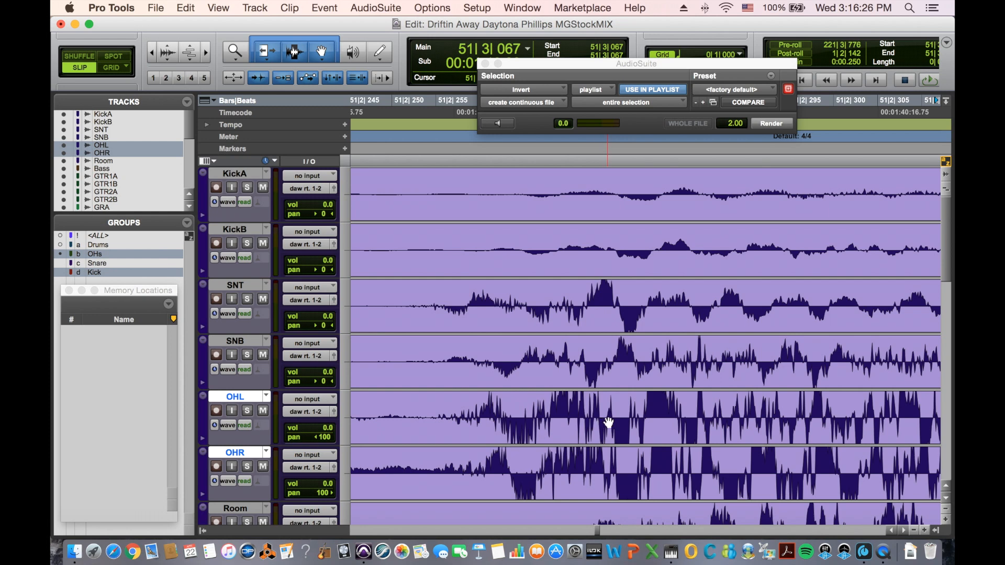
Set the cursor at 51|1|847 before the first snare hit, compare SNB with the neighbouring tracks and select the SNT clip.
scroll(608, 422, "down", 6)
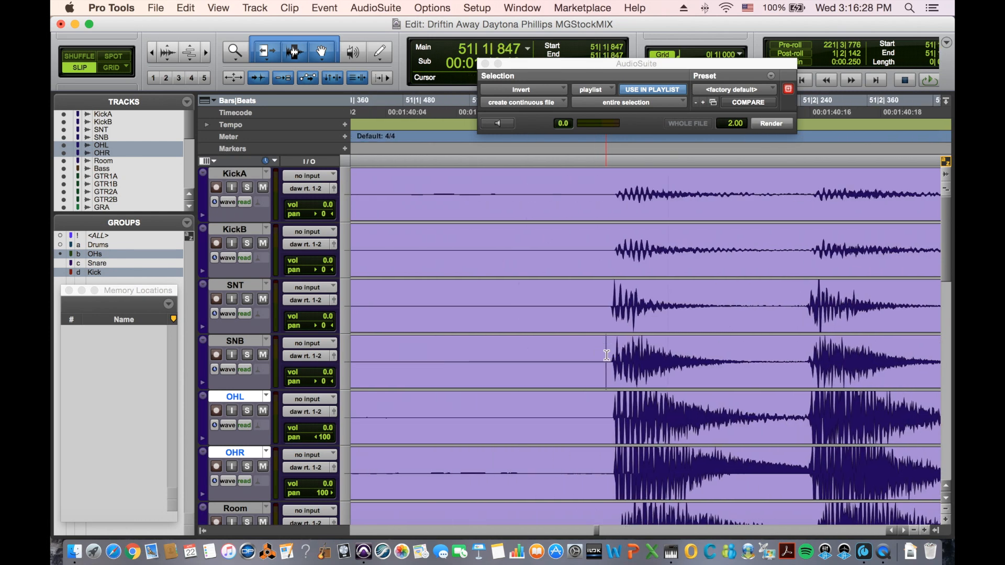
left_click(606, 355)
scroll(607, 356, "up", 8)
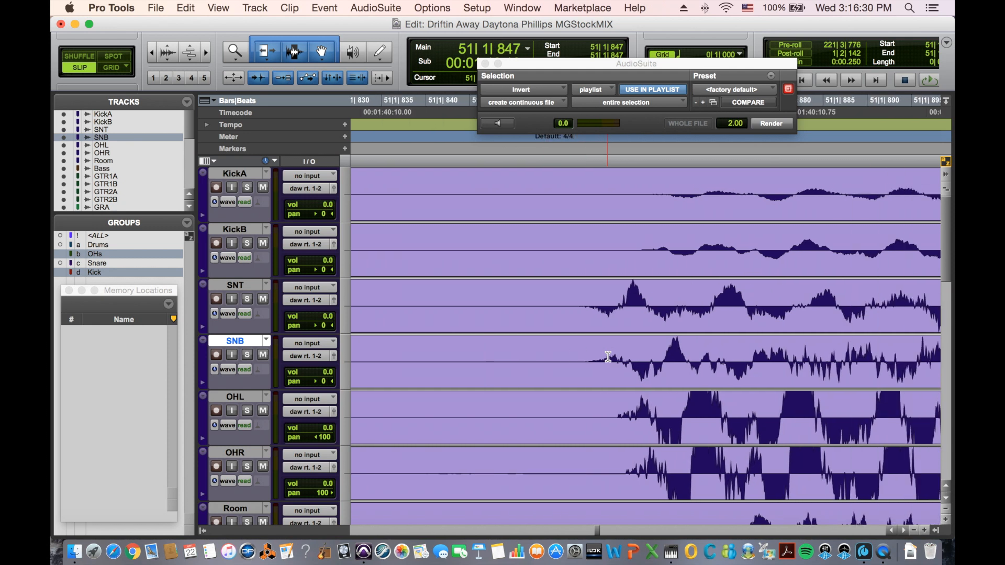
double_click(641, 317)
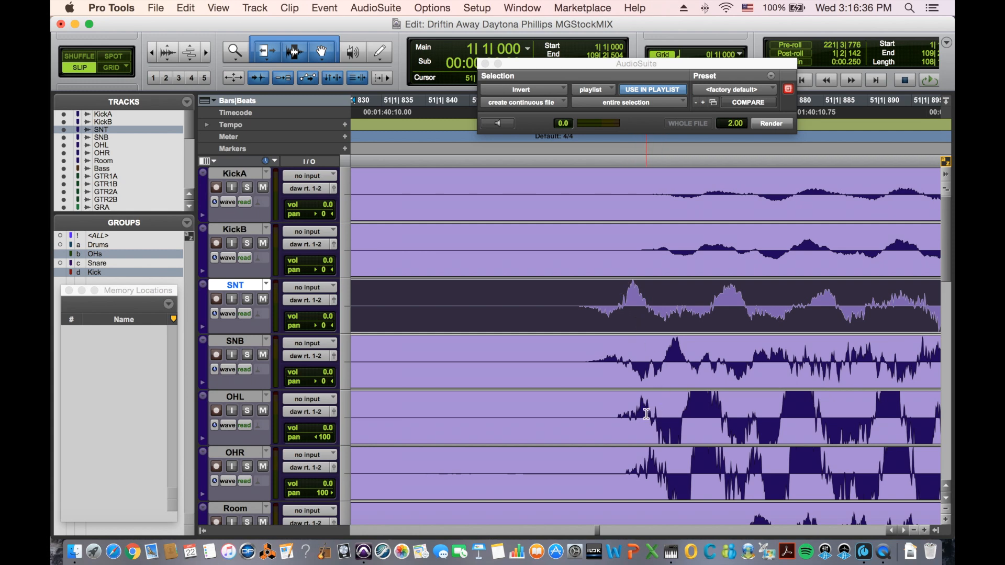
Select the whole SNB clip and render it with the AudioSuite Invert plug-in.
scroll(651, 397, "down", 10)
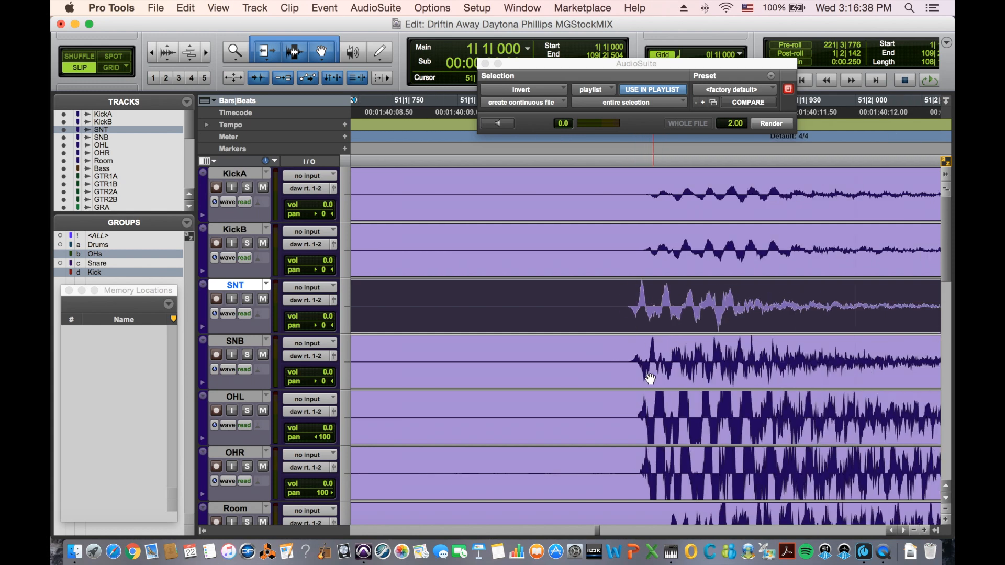
left_click(616, 376)
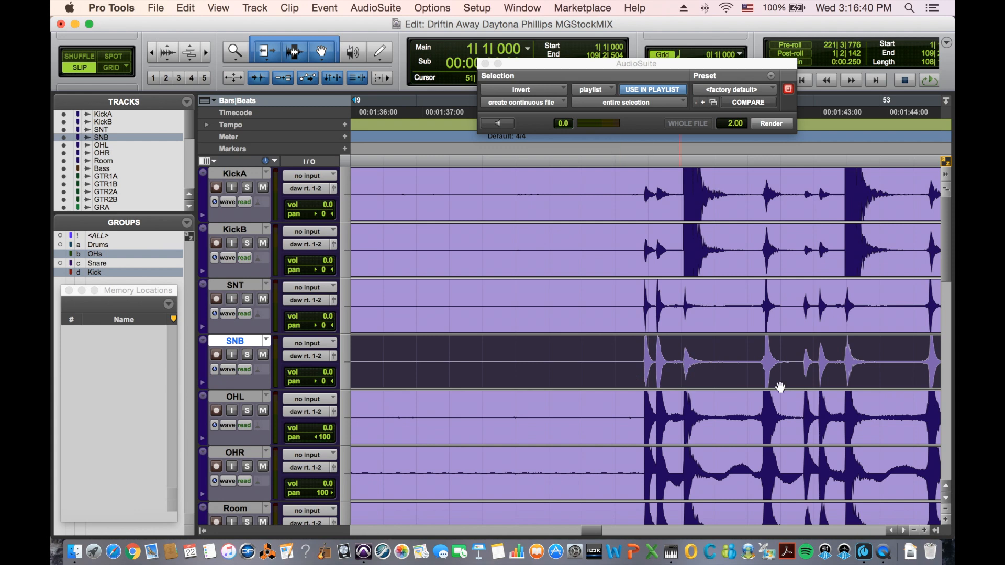
left_click(771, 126)
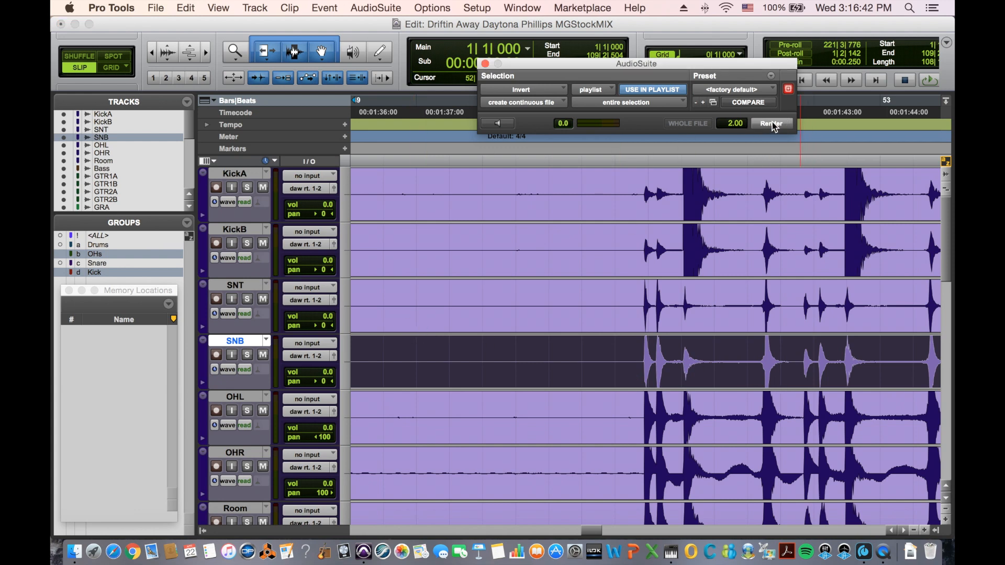
scroll(675, 342, "down", 8)
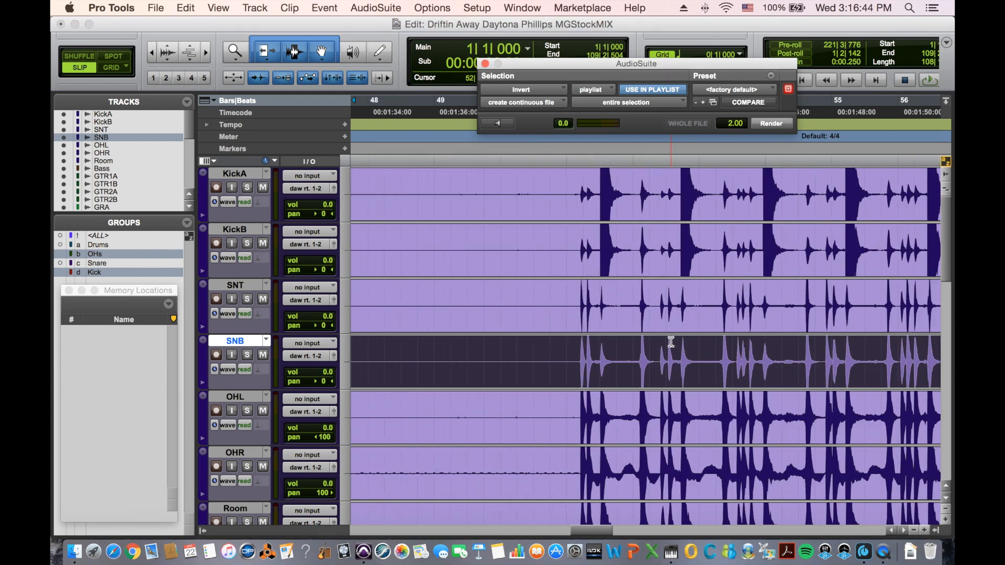
scroll(630, 347, "up", 8)
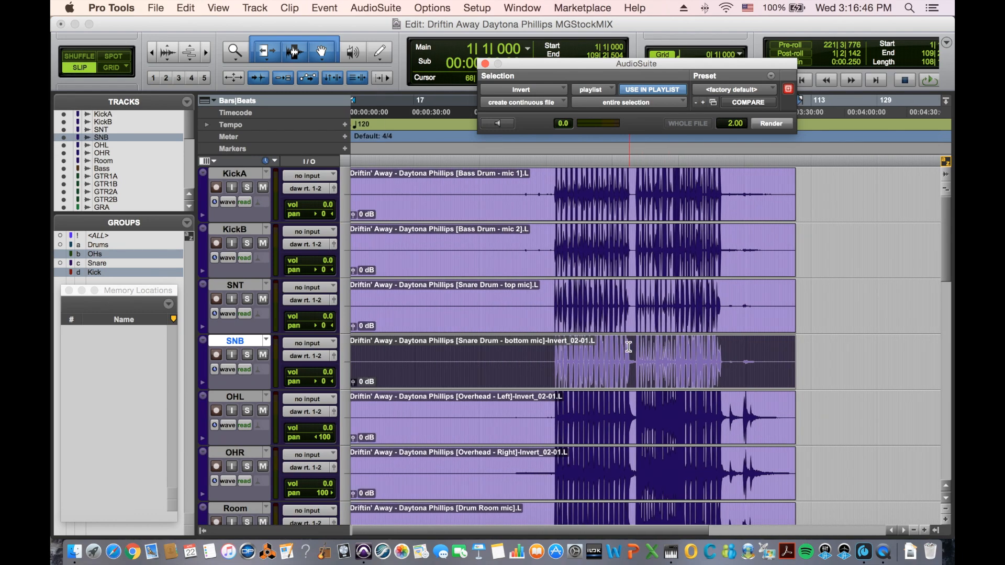
Set the cursor at 50|4|571 just before the drums enter, activate the Drums group and solo all its tracks.
scroll(638, 341, "left", 10)
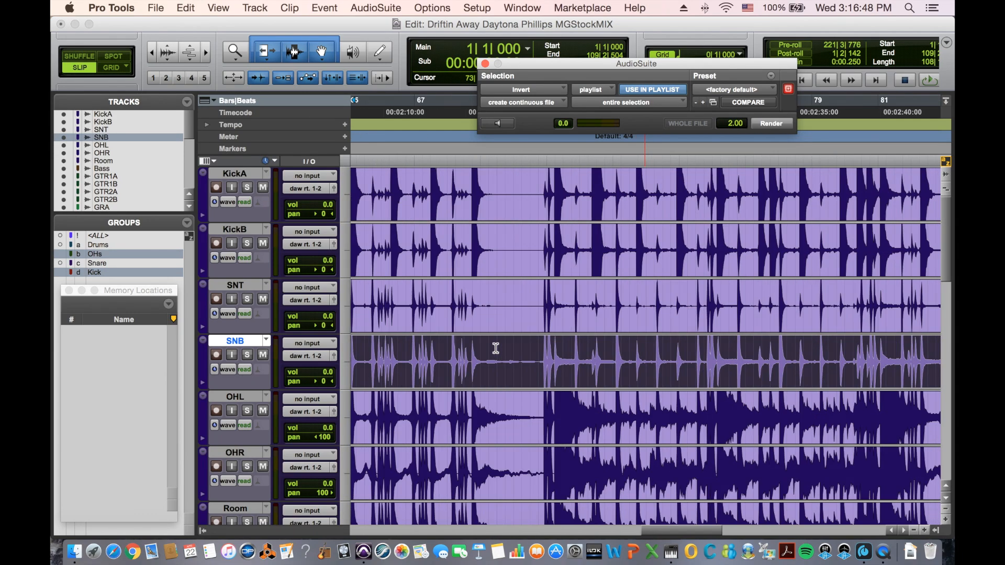
left_click(551, 349)
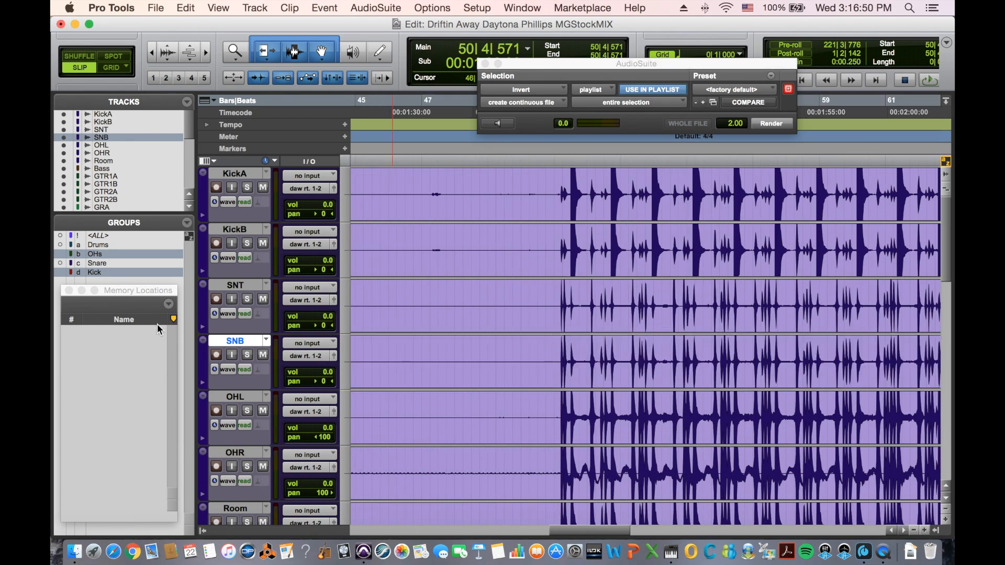
left_click(90, 244)
left_click(247, 244)
Play the soloed drums with the inverted SNB and overhead clips, listen to several bars and stop playback.
key("space")
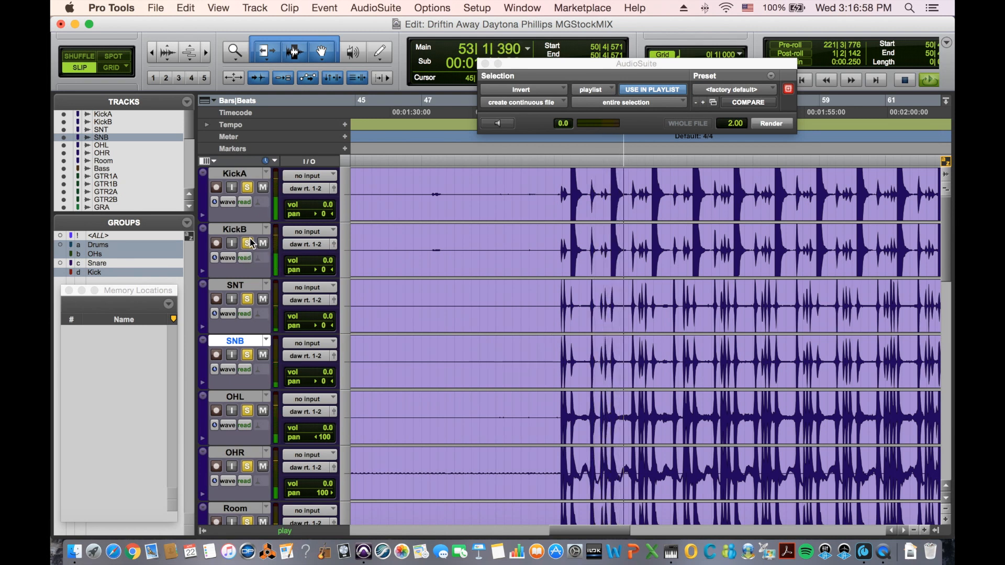
key("t")
key("t")
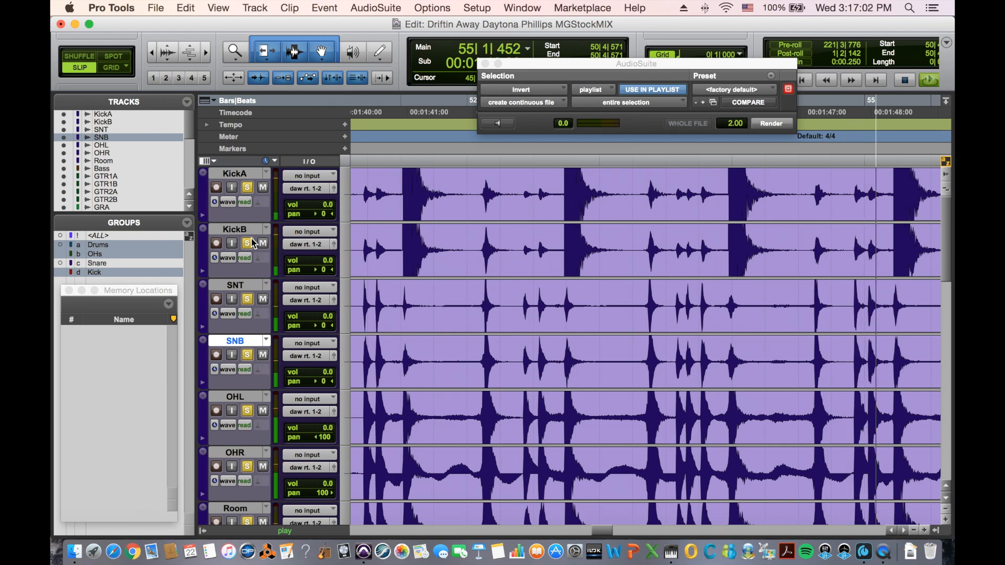
key("r")
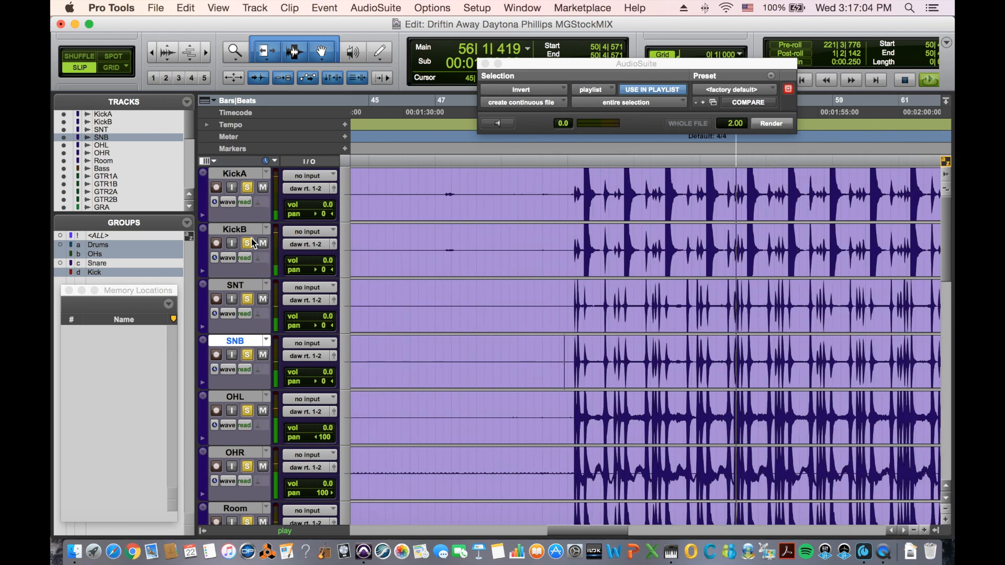
key("r")
key("r")
key("r")
key("r")
key("space")
Reduce the waveform display height on the audio tracks and show the drum clips in full.
key("t")
key("t")
key("t")
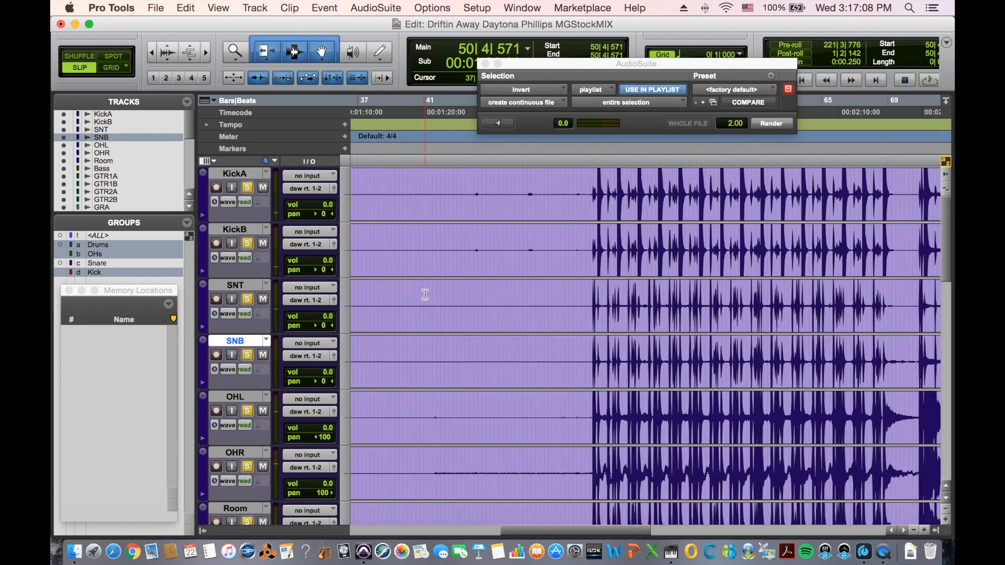
key("ctrl+alt+super+[")
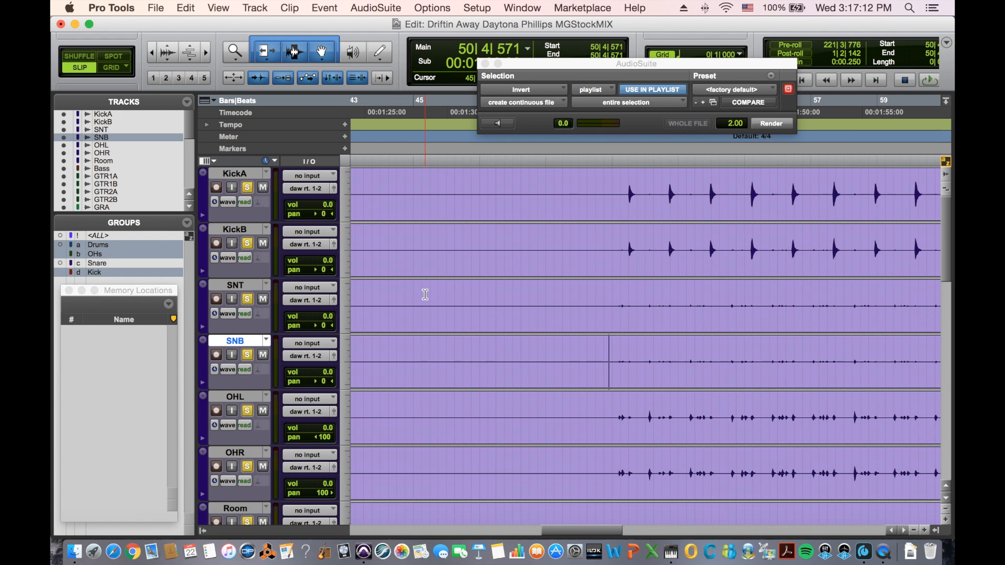
key("r")
key("r")
key("r")
key("r")
key("r")
key("r")
key("r")
key("r")
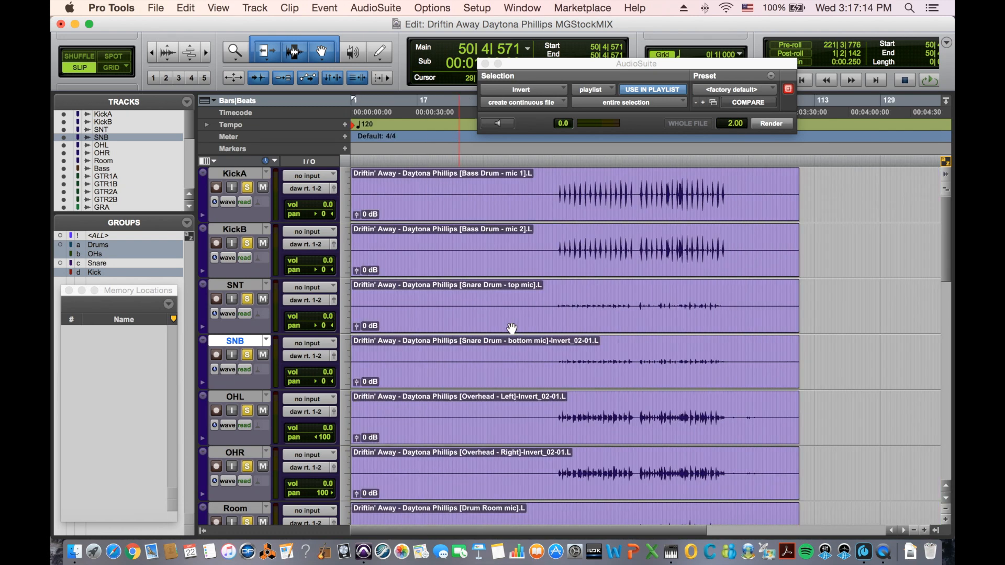
Undo the SNB and overhead inversions, redo both, and undo both again to restore the original clips.
key("super+z")
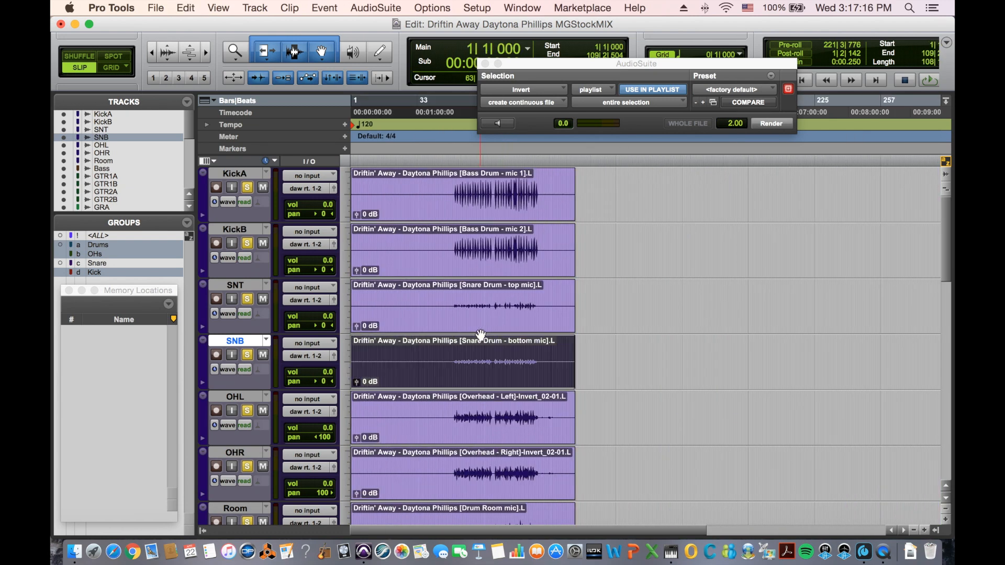
key("super+z")
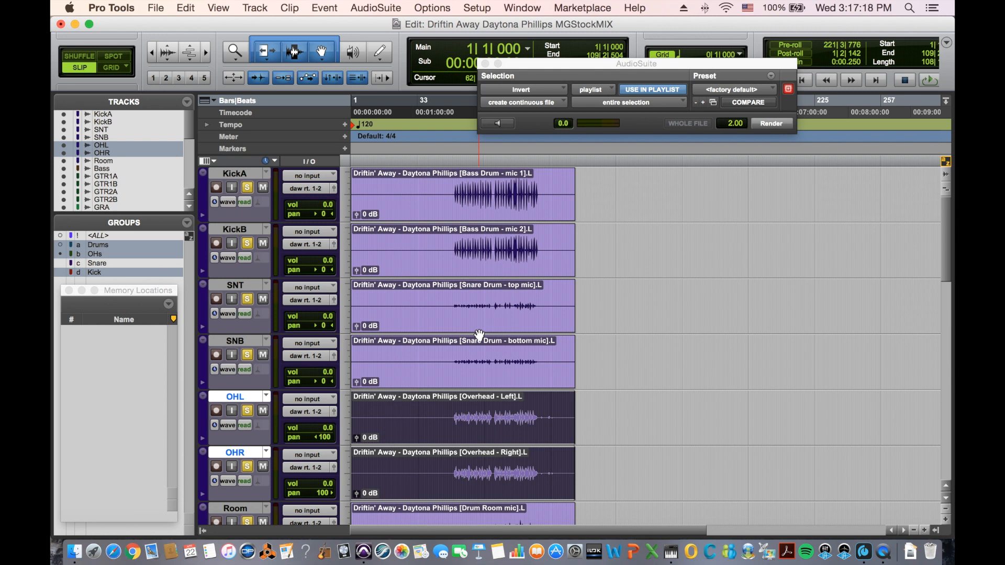
key("super+shift+z")
key("super+shift+z")
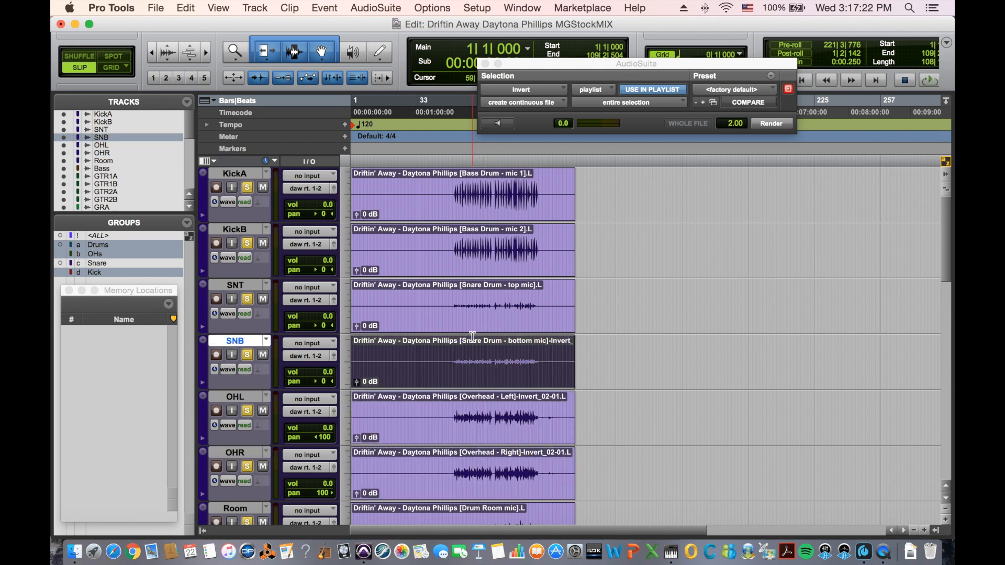
key("super+z")
key("super+z")
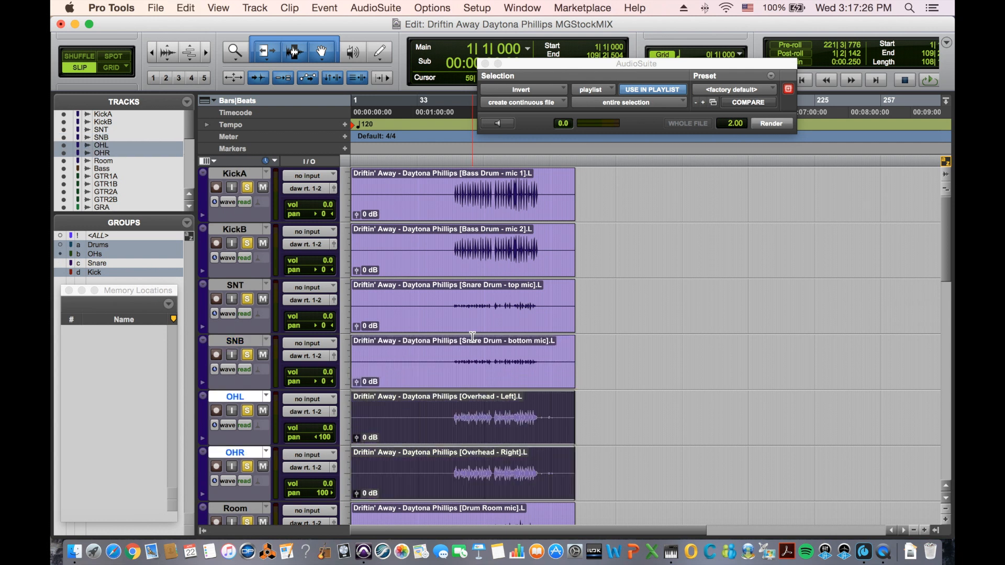
Set the cursor at 50|2|934 just before the drums enter and play the soloed drums without the inversions for comparison.
left_click(440, 413)
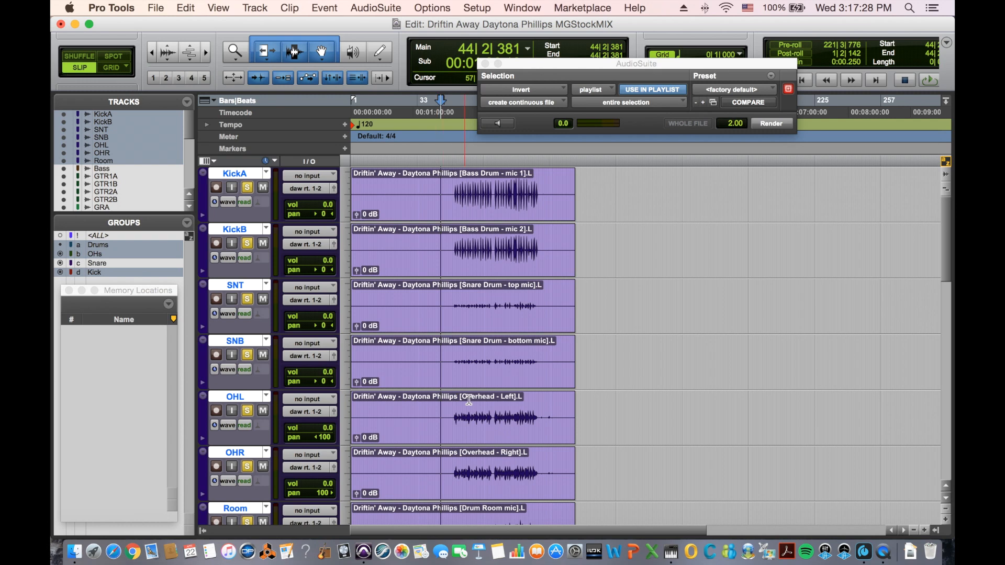
key("super+bracketright")
key("super+bracketright")
left_click(697, 416)
key("space")
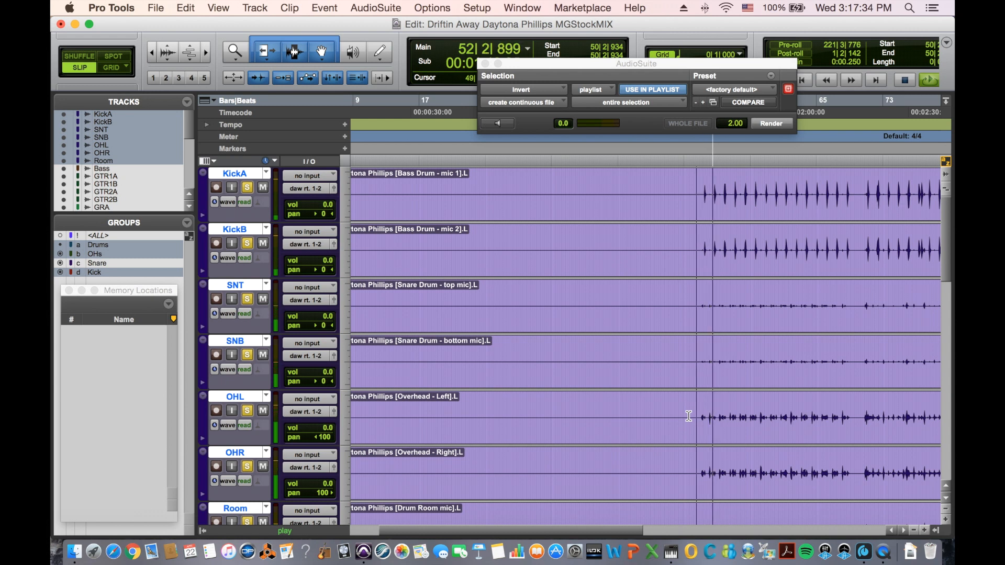
Stop the comparison playback and redo the inversions of the SNB and overhead clips.
left_click(698, 414)
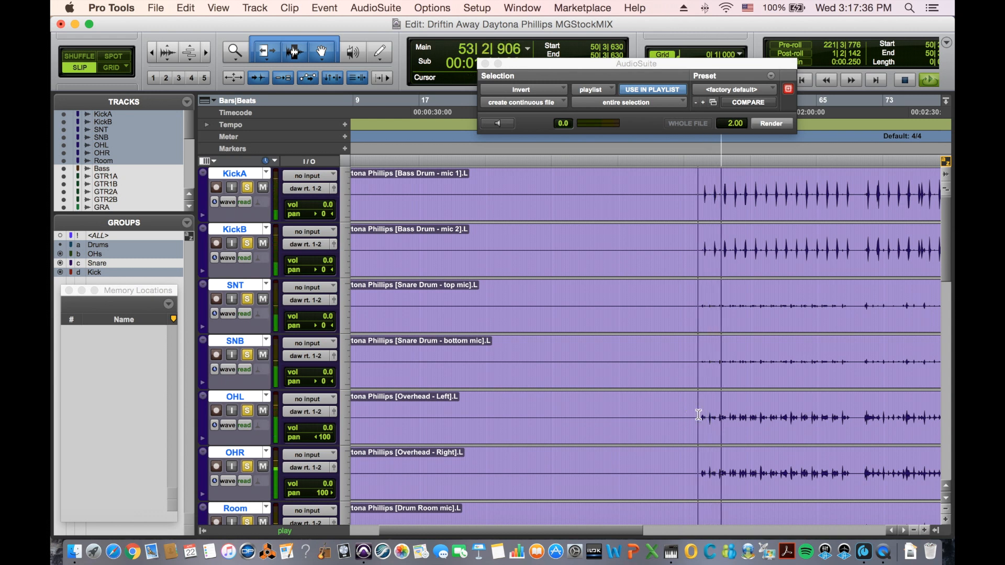
key("space")
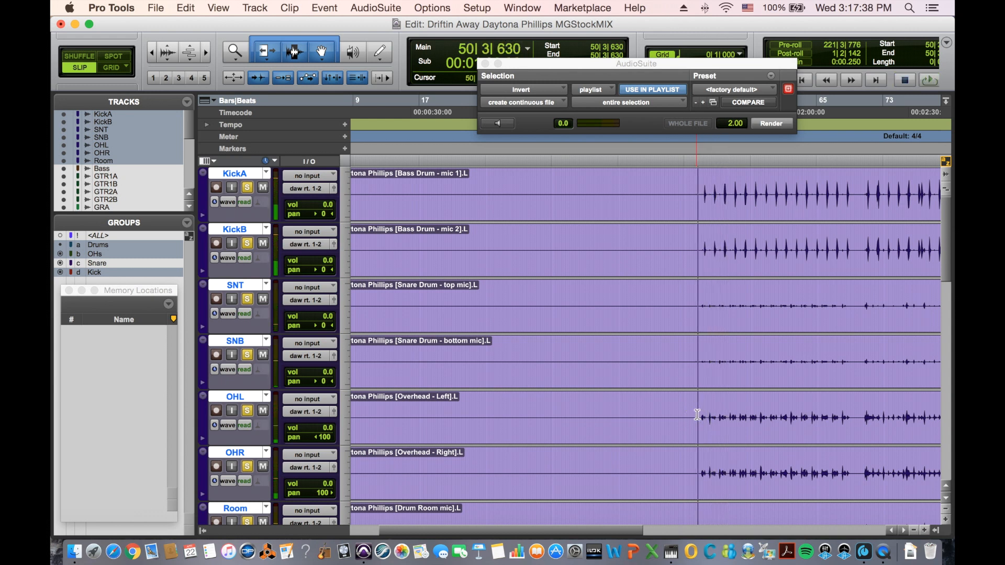
key("super+shift+z")
key("super+shift+z")
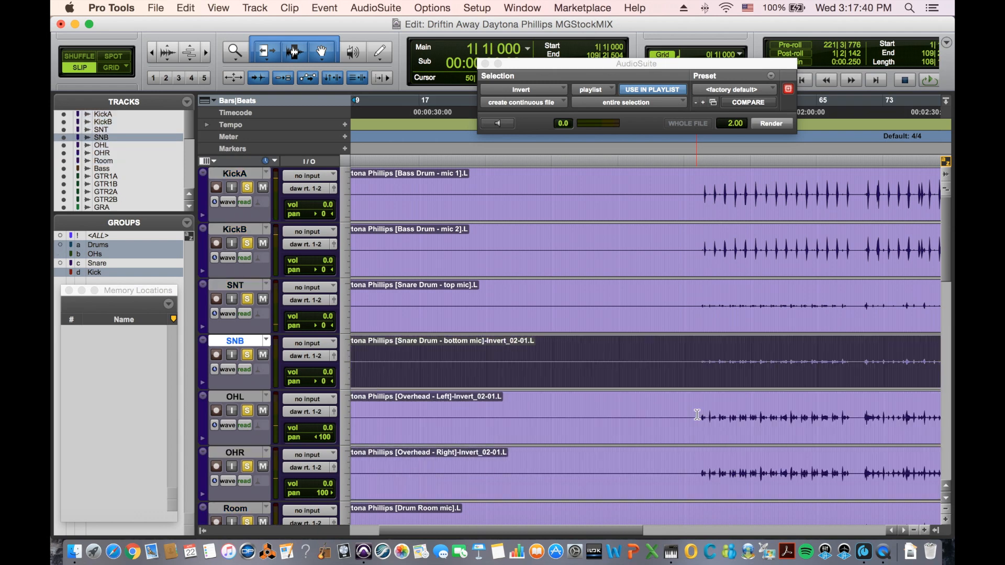
Play the soloed drums with the inverted clips from 50|2|934, listen to several bars and stop playback.
left_click(697, 413)
key("space")
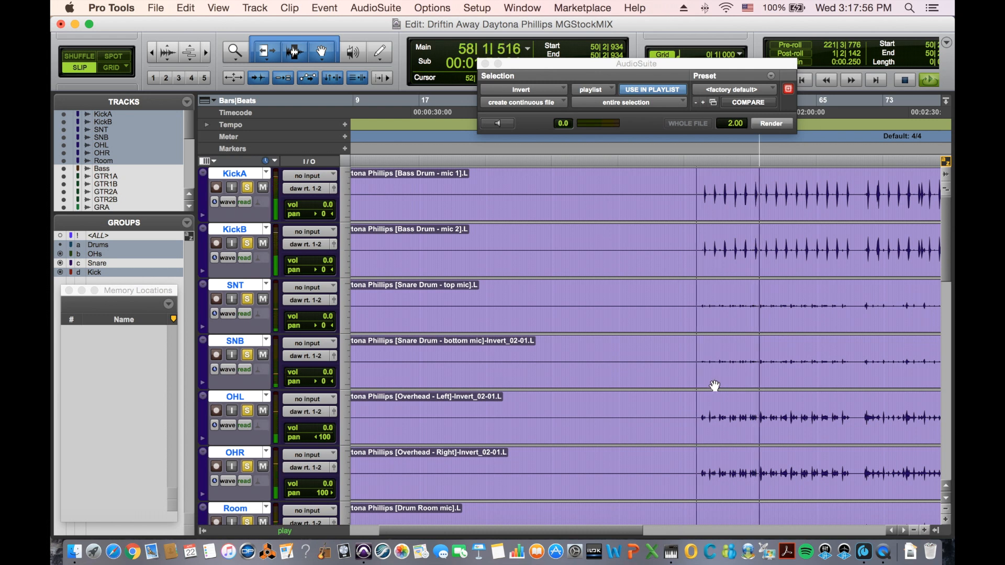
key("space")
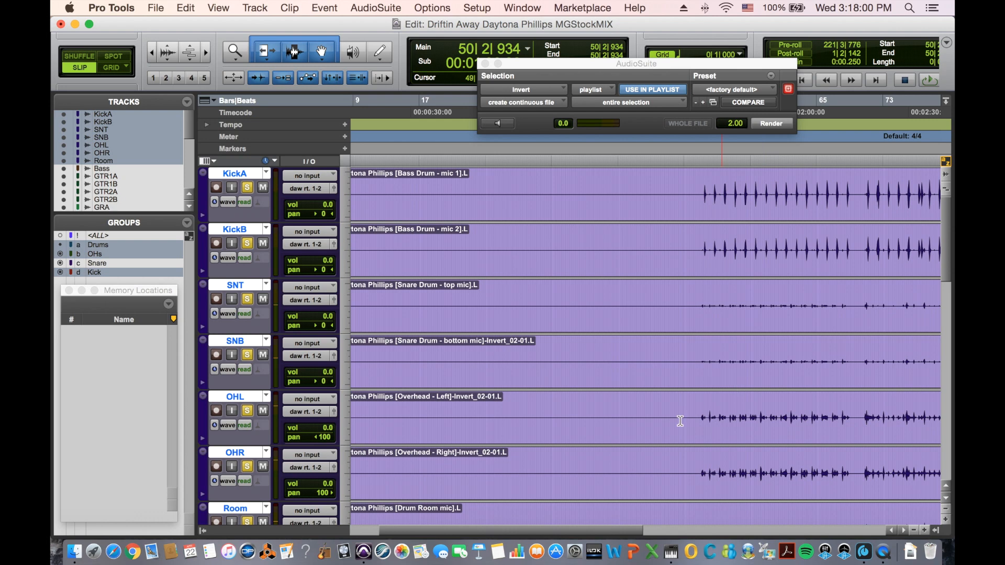
Set the cursor at 50|2|279 just before the drums enter and turn off solo on all drum tracks.
left_click(694, 464)
key("r")
key("r")
key("t")
key("t")
scroll(470, 412, "down", 3)
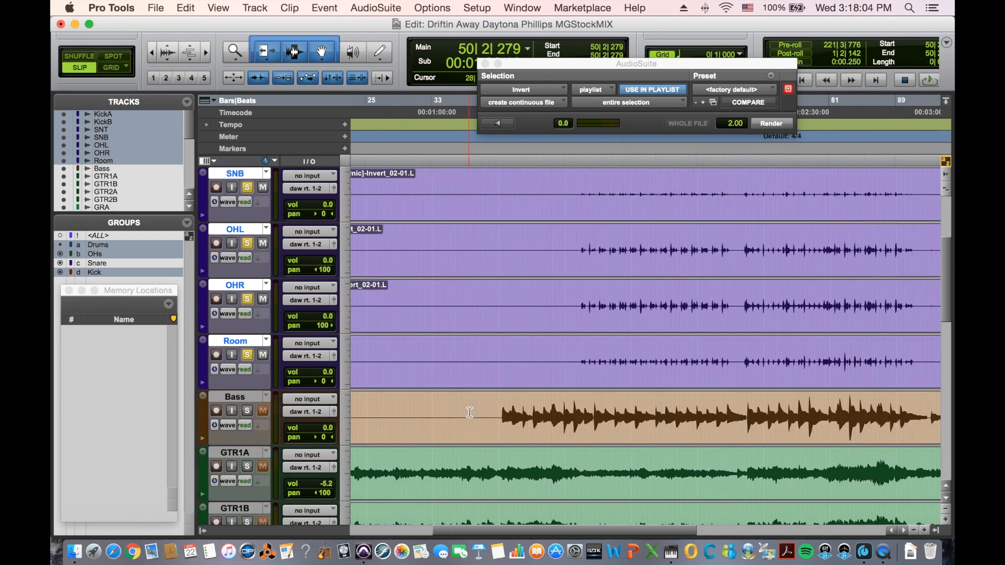
left_click(247, 356)
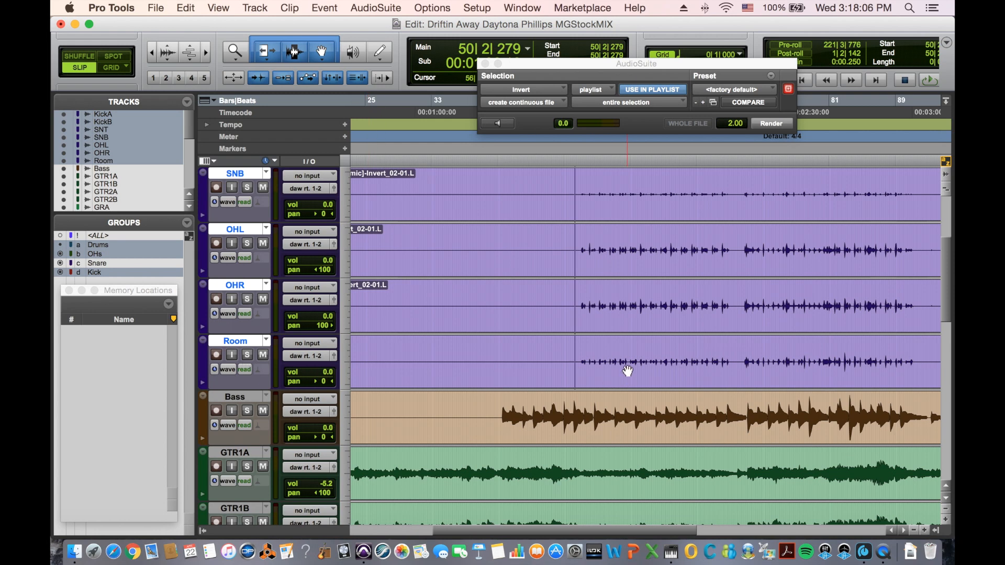
Enlarge the audio waveforms and examine the drum hit at 51|3 on the SNB, overhead and Room tracks.
key("t")
key("t")
key("alt+super+bracketright")
key("alt+super+bracketright")
key("alt+super+bracketright")
key("alt+super+bracketright")
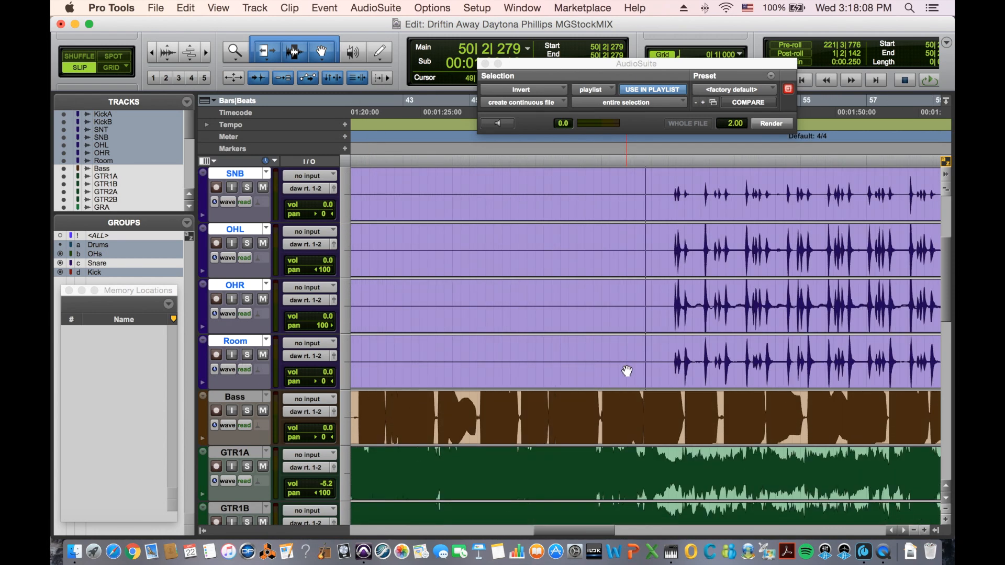
scroll(666, 372, "up", 10)
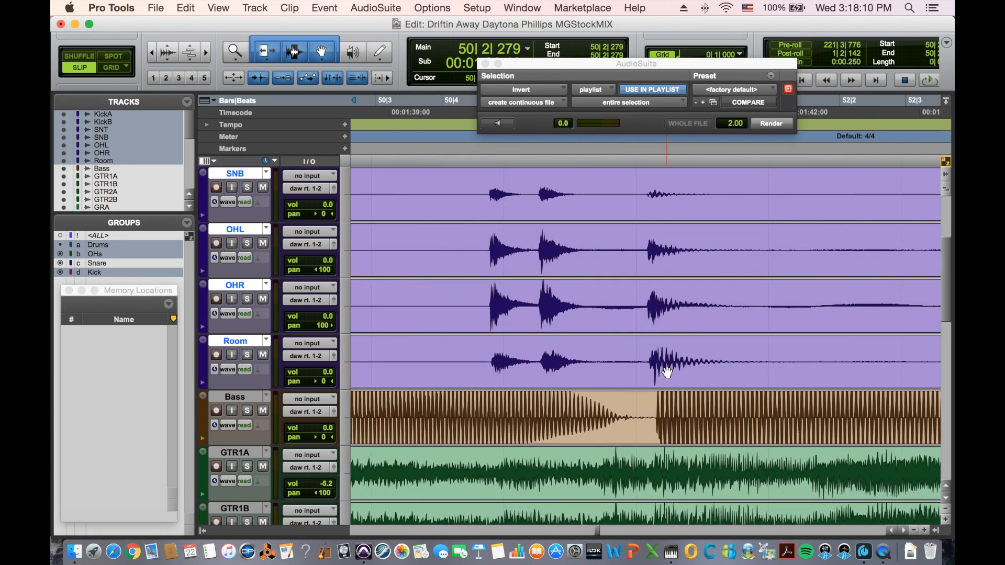
scroll(666, 372, "up", 10)
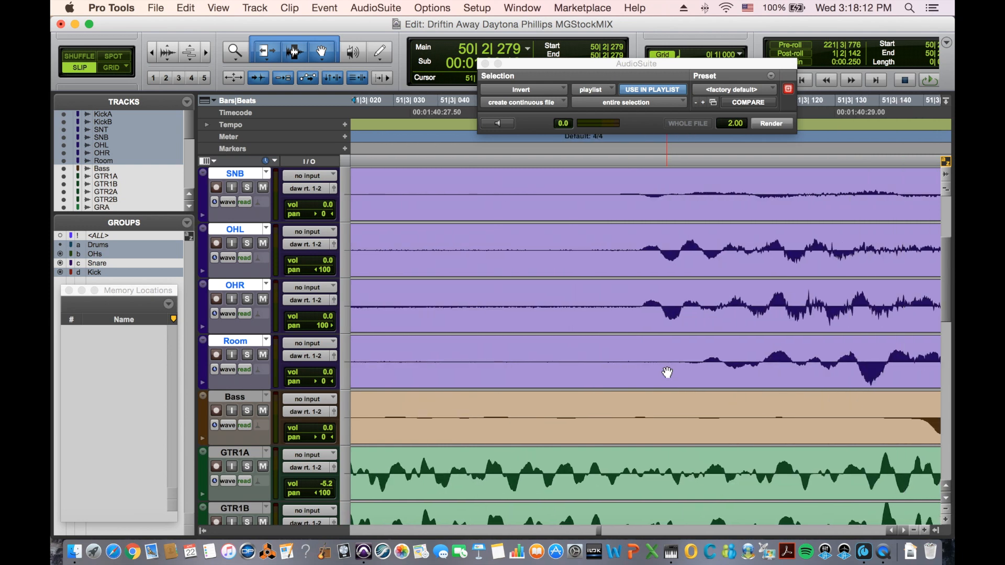
Mark the waveform peaks around 51|3|102 and 51|3|116 to compare the Room mic's phase with the overheads.
left_click(677, 346)
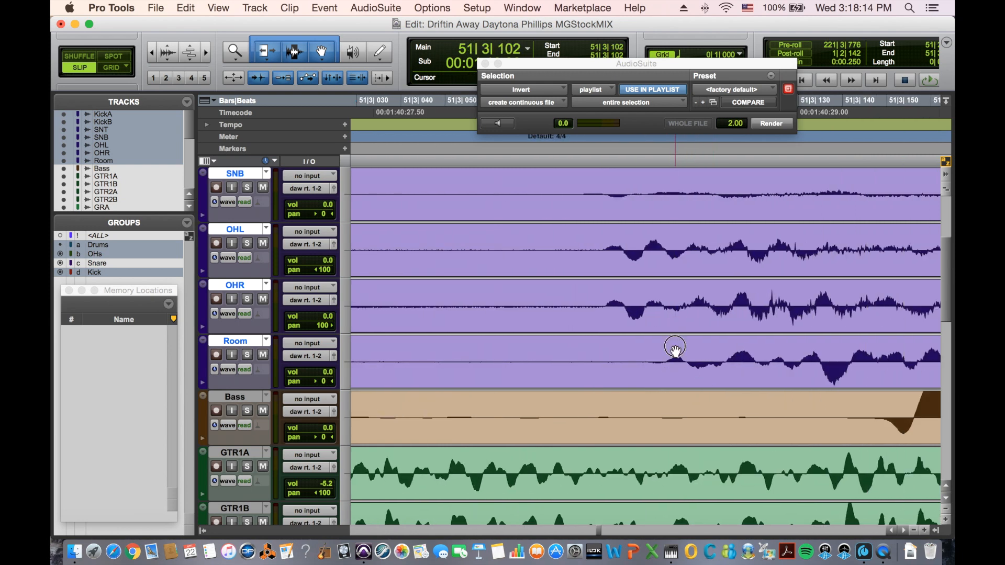
scroll(680, 347, "up", 2)
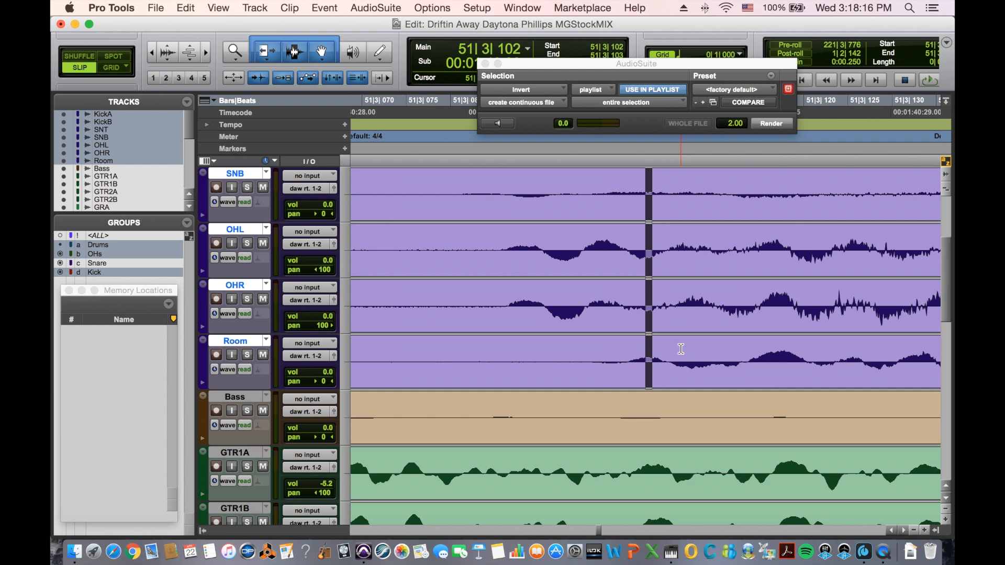
left_click(776, 348)
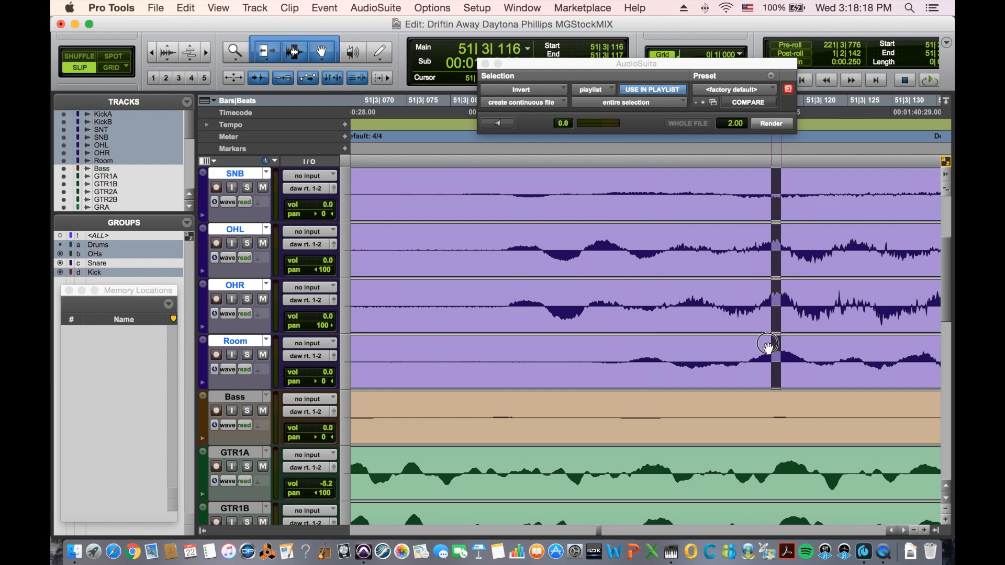
left_click_drag(769, 346, 767, 346)
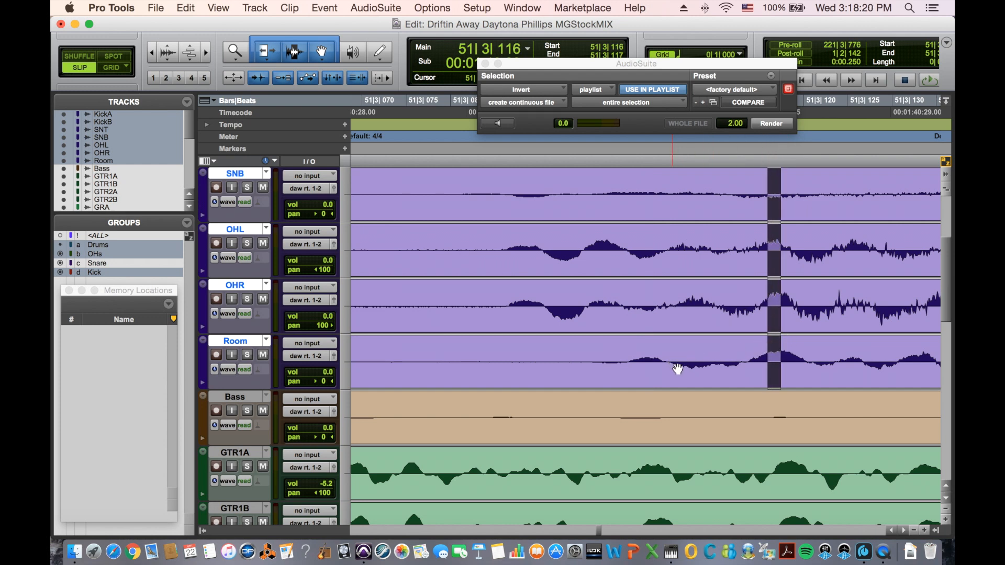
left_click(729, 360)
scroll(717, 362, "right", 4)
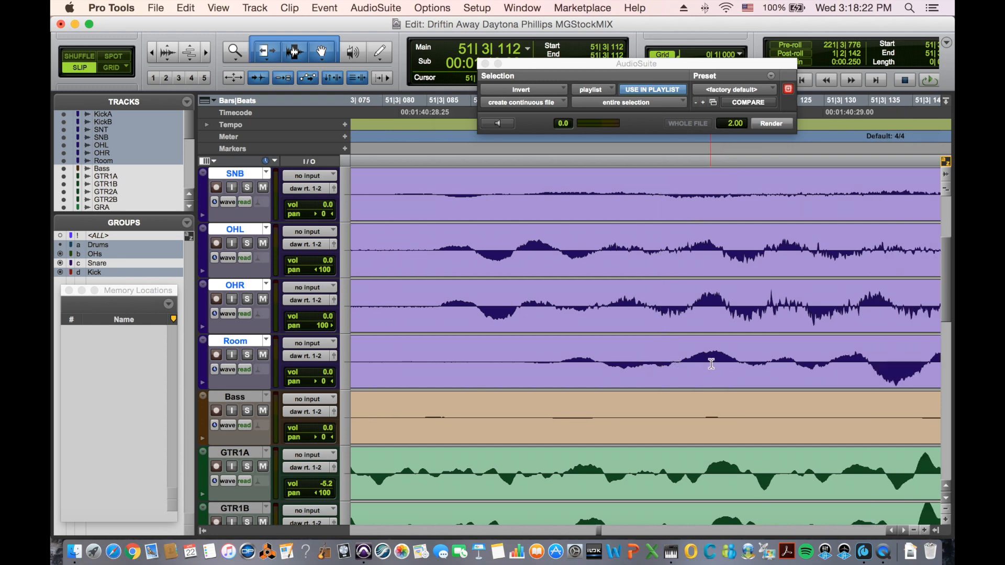
scroll(710, 361, "right", 5)
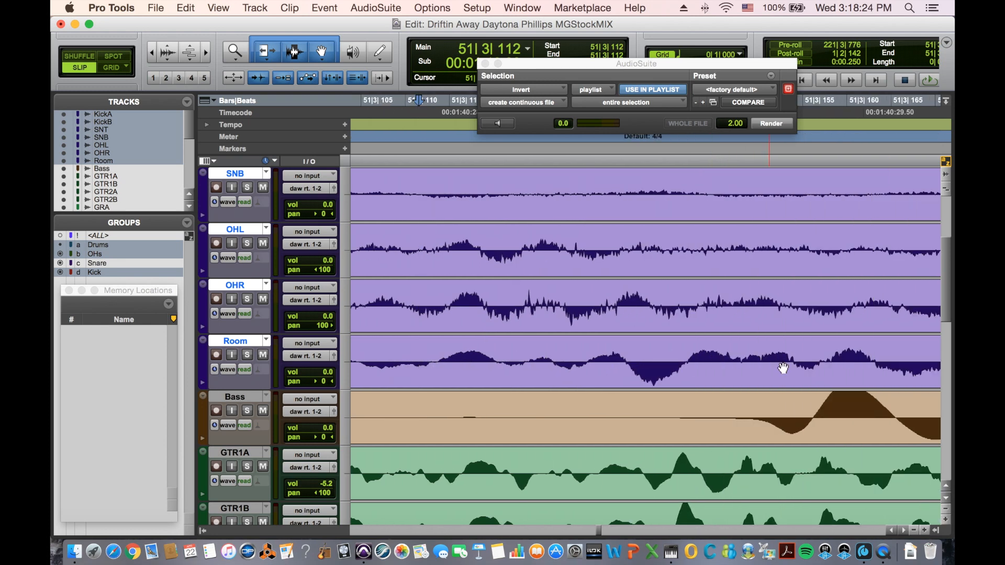
Locate the preceding drum hit in beat 2 of bar 51 and set the cursor at its onset, 51|2|256.
key("r")
key("r")
key("r")
key("r")
key("r")
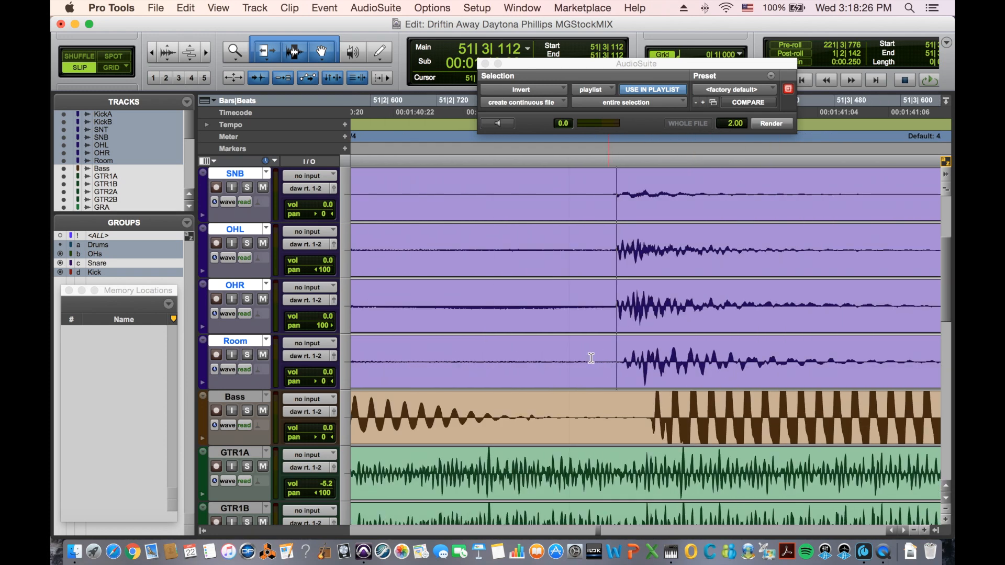
left_click(611, 349)
left_click_drag(628, 351, 413, 347)
left_click(414, 347)
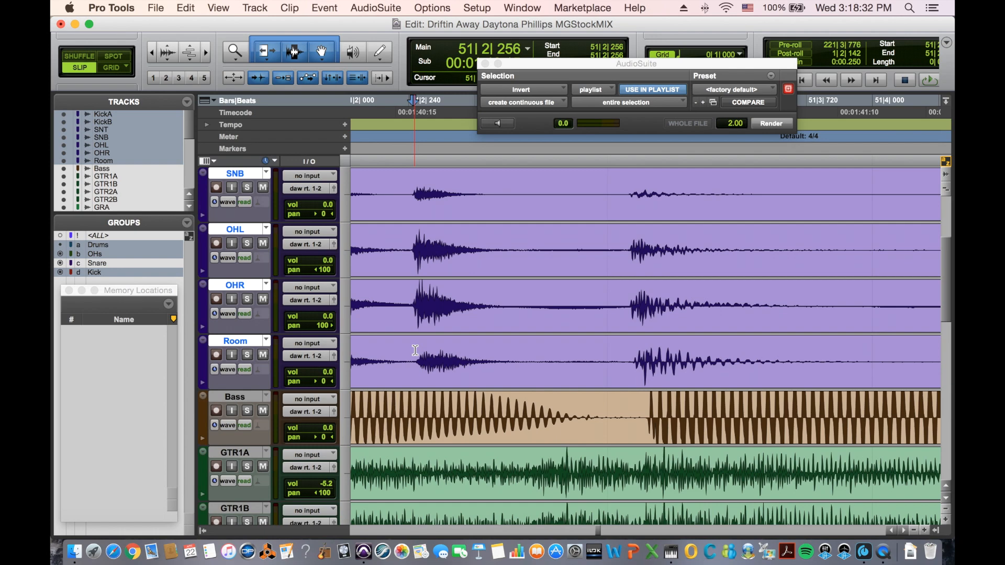
Examine the drum hit at 51|2|256 closely to compare its onset on the SNB, overhead and Room tracks.
key("super+bracketright")
key("super+bracketright")
key("super+bracketright")
key("super+bracketright")
key("super+bracketright")
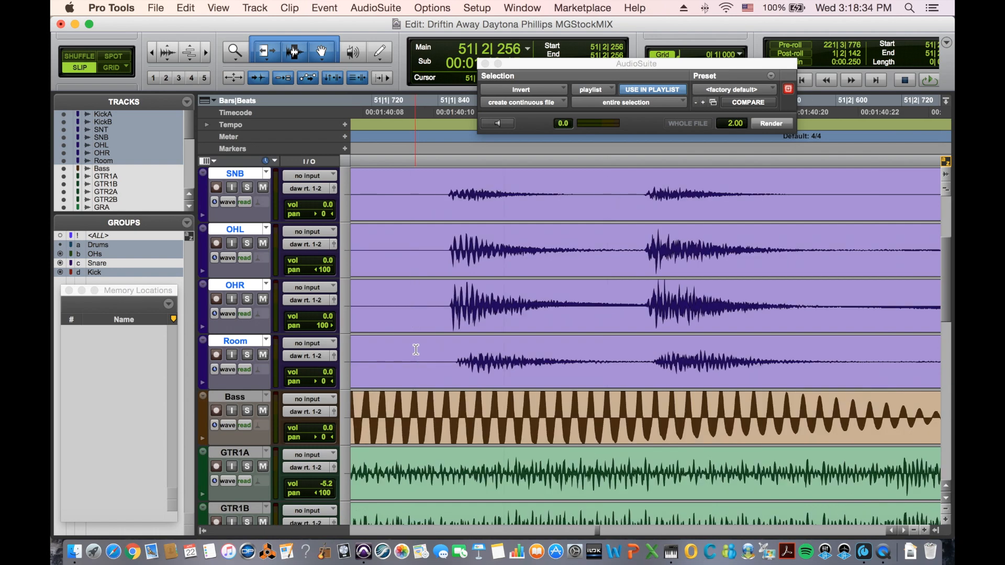
key("super+bracketleft")
key("super+bracketleft")
key("super+bracketleft")
key("super+bracketleft")
key("super+bracketleft")
key("super+bracketleft")
key("super+bracketleft")
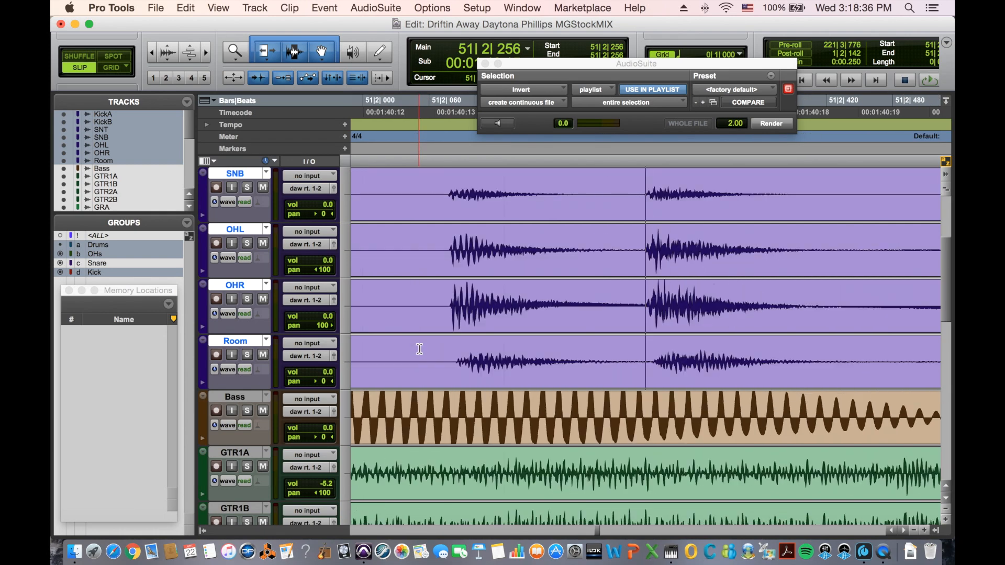
key("super+bracketright")
key("super+bracketright")
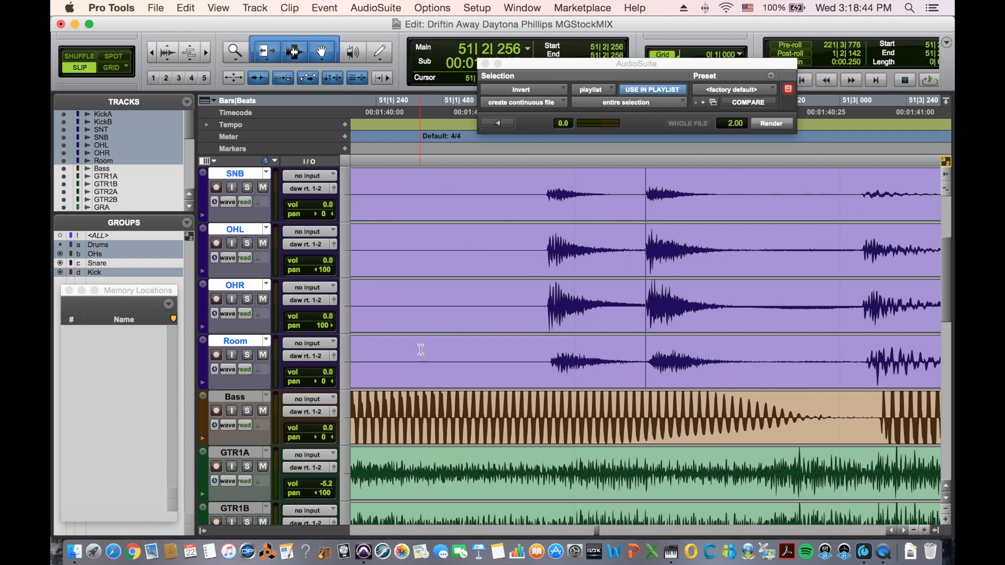
key("super+bracketright")
key("super+bracketright")
key("super+bracketright")
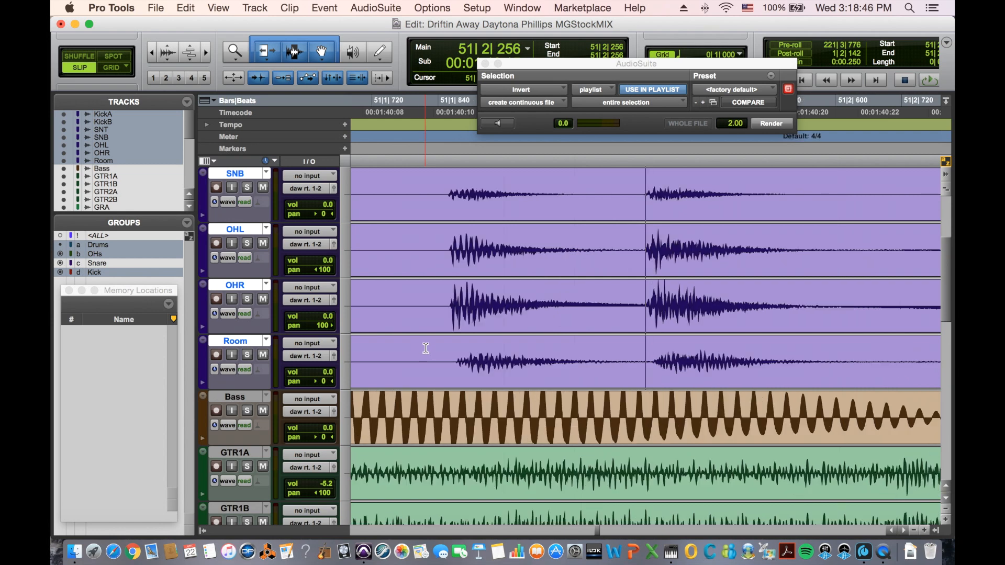
key("super+bracketleft")
key("super+bracketleft")
key("super+bracketleft")
key("super+bracketleft")
key("super+bracketleft")
key("super+bracketleft")
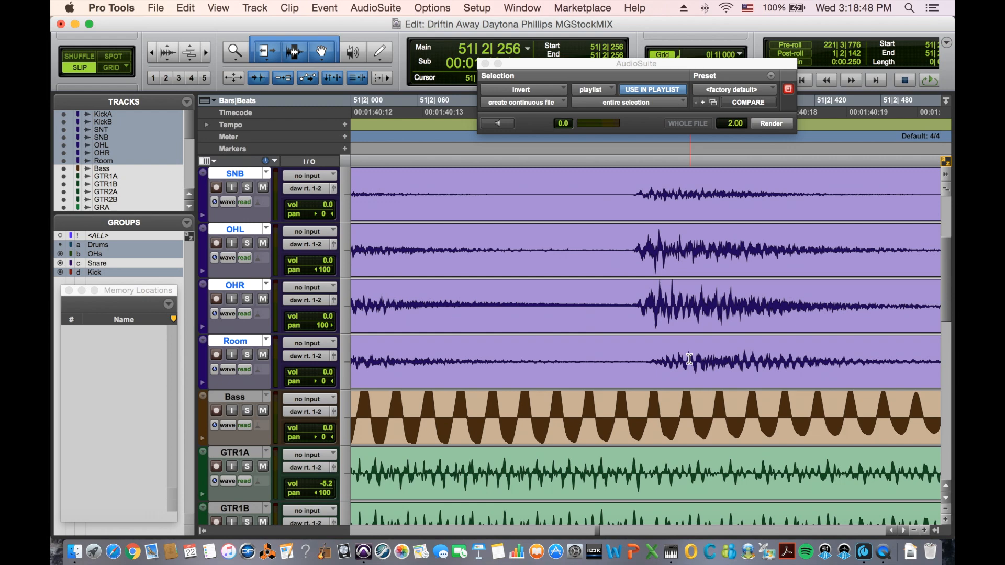
key("super+bracketleft")
key("super+bracketleft")
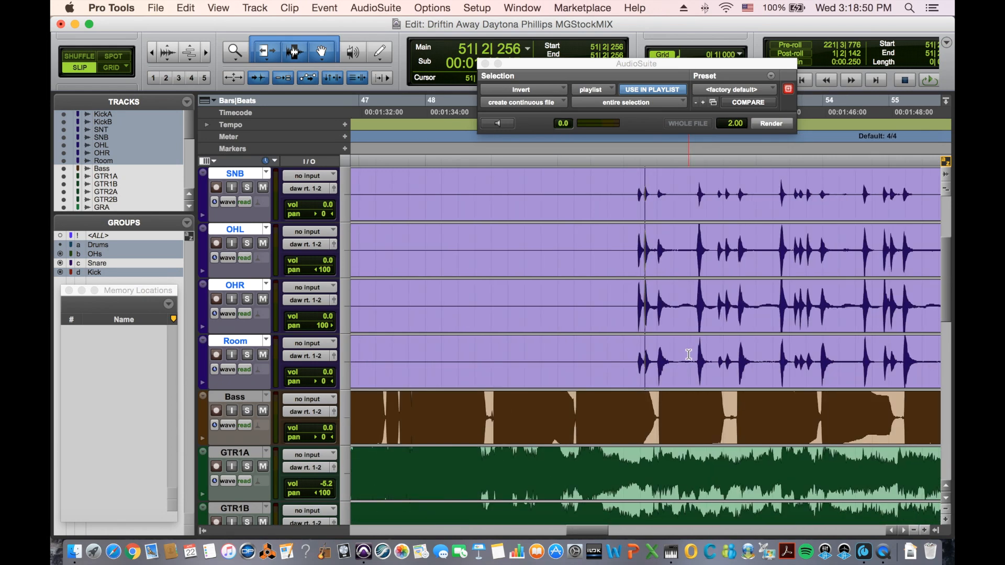
Show the drum clips at full length and set the cursor at 47|4|049 before the drums enter.
scroll(747, 450, "up", 3)
key("super+bracketleft")
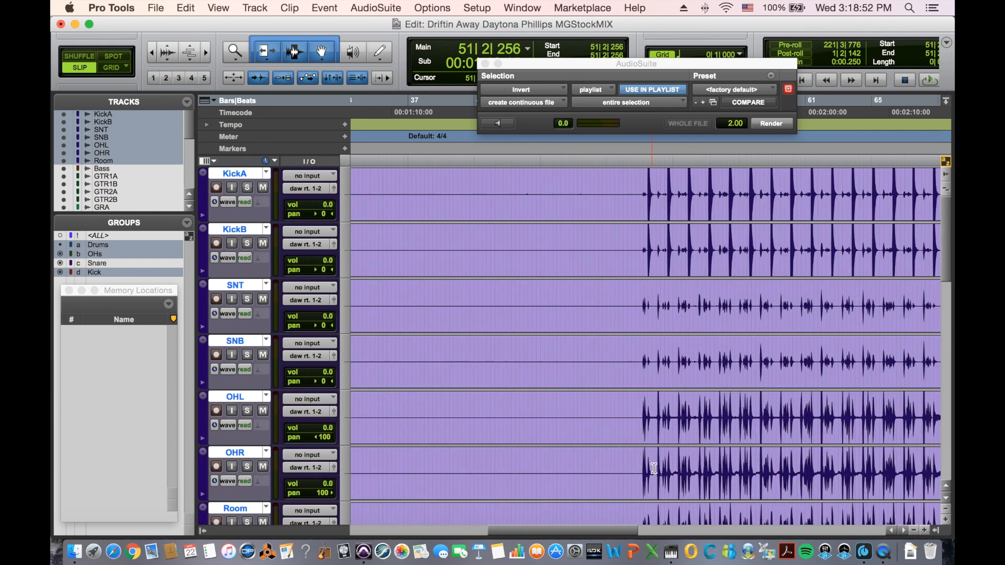
scroll(733, 440, "down", 3)
key("super+bracketleft")
key("super+bracketleft")
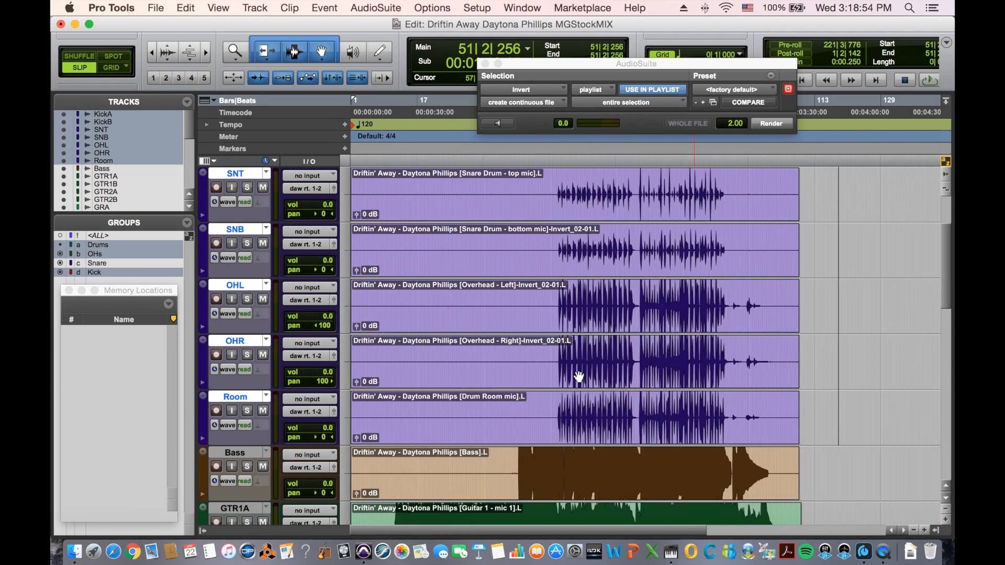
left_click(544, 401)
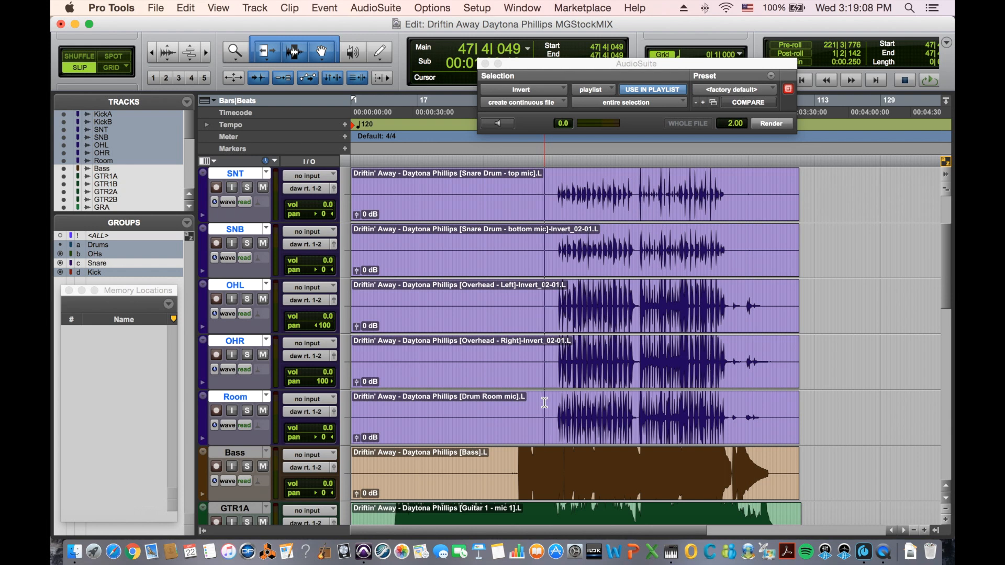
View the Mix window briefly and return to the Edit window.
left_click(544, 403)
key("super+equal")
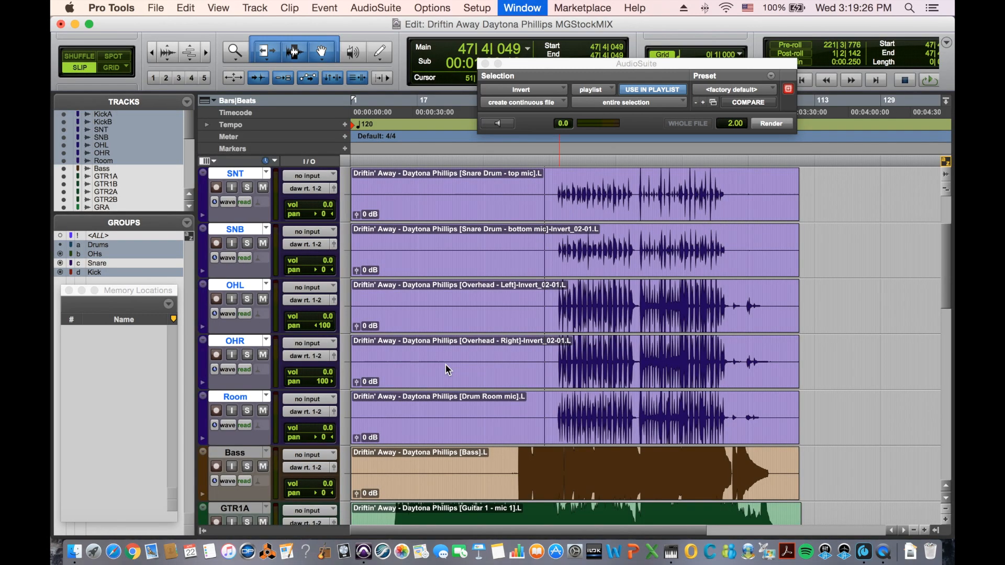
key("super+equal")
Set the cursor at 50|3|630 ahead of the first kick hit and reduce the audio waveform height.
scroll(557, 192, "up", 5)
left_click(557, 192)
key("super+bracketright")
key("super+bracketright")
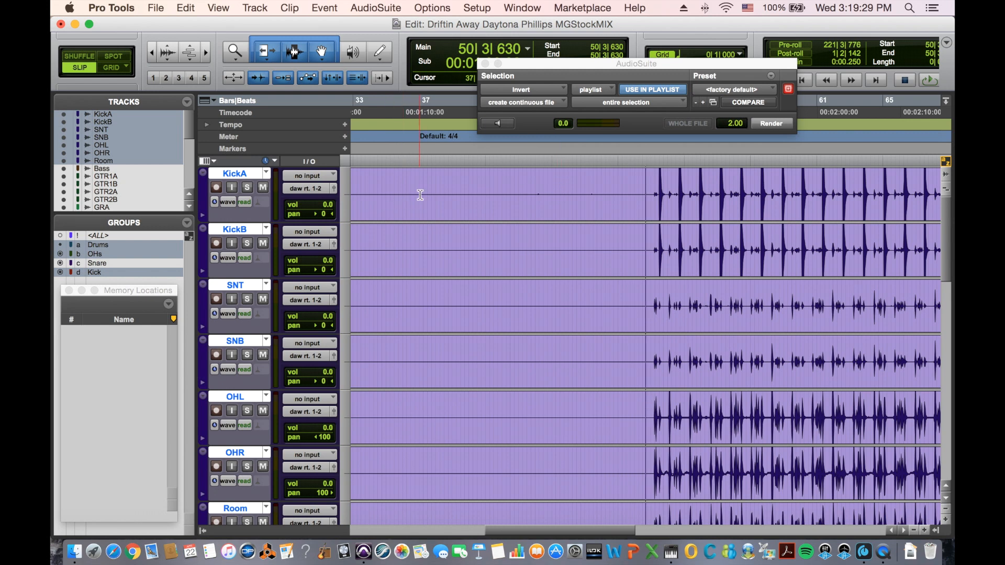
key("super+bracketright")
key("super+bracketright")
key("super+bracketright")
key("super+bracketright")
key("super+bracketright")
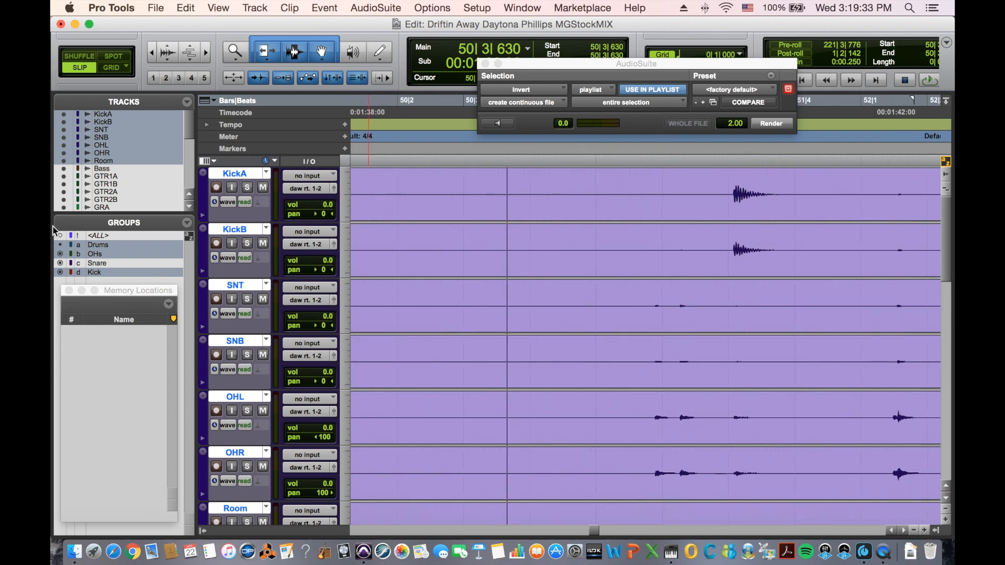
Deactivate the Drums and Kick groups and set the cursor at 51|2|781 on the KickA track alone.
left_click(105, 245)
left_click(95, 273)
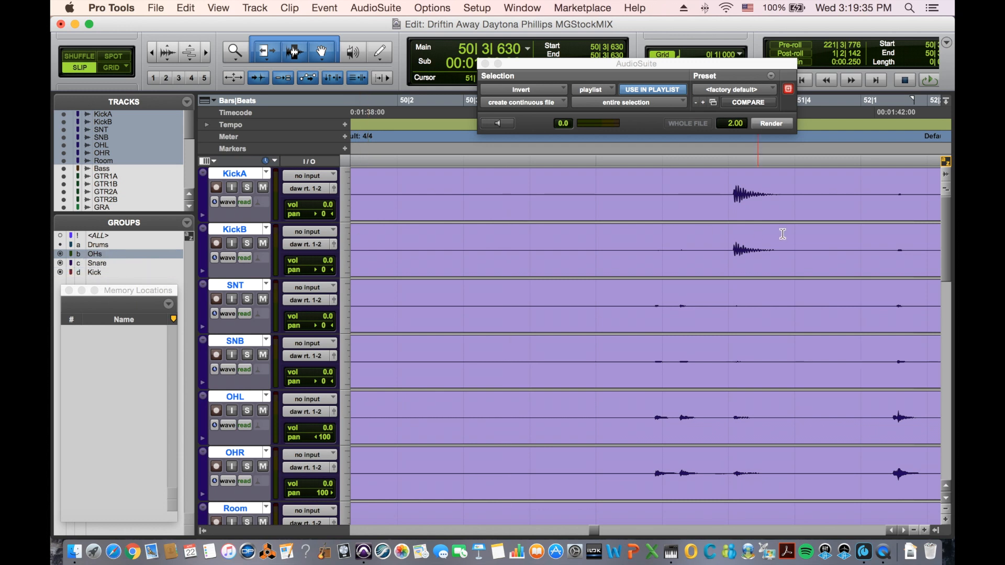
left_click(716, 186)
key("super+bracketleft")
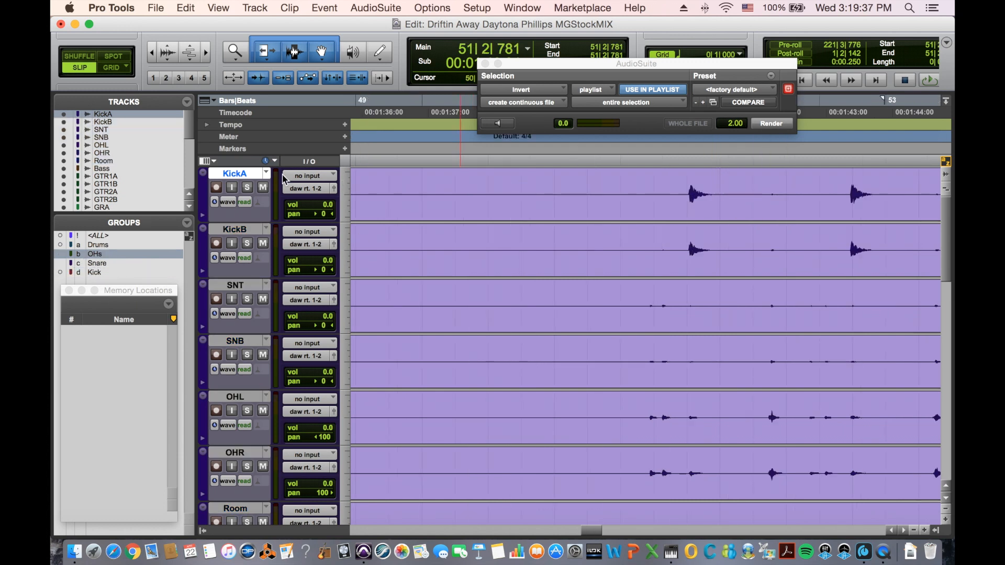
Solo KickA, play several bars from 51|2|781 and stop playback.
left_click(246, 187)
key("space")
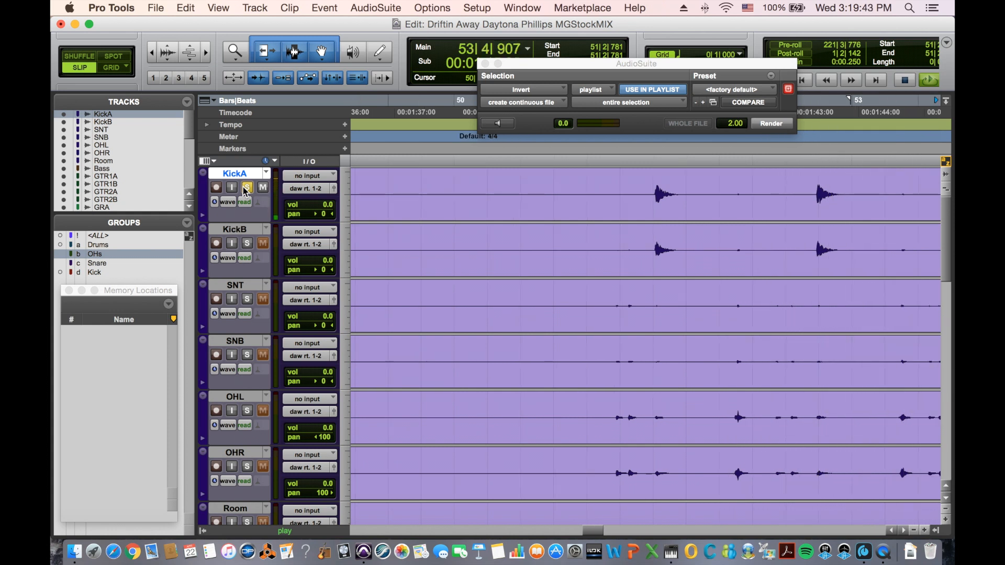
key("space")
Solo KickB in place of KickA and play the same passage for comparison.
left_click(248, 243)
key("space")
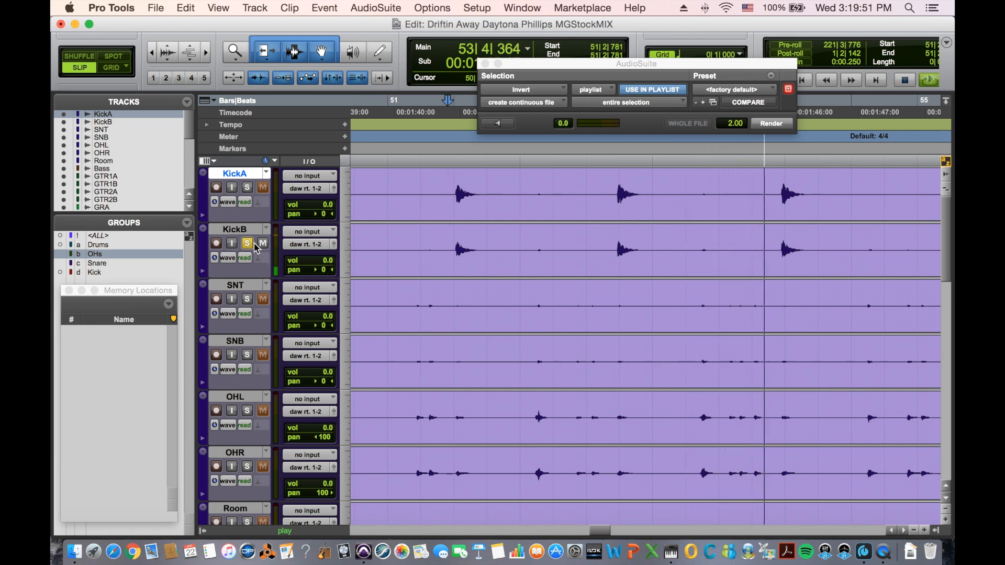
key("r")
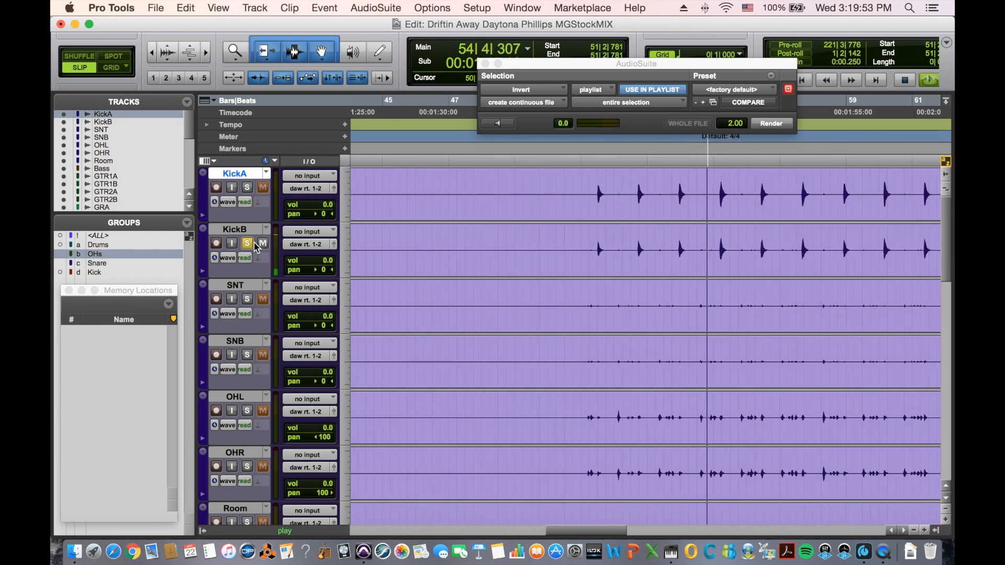
Finish auditioning the soloed KickB over the widened timeline and stop playback.
key("t")
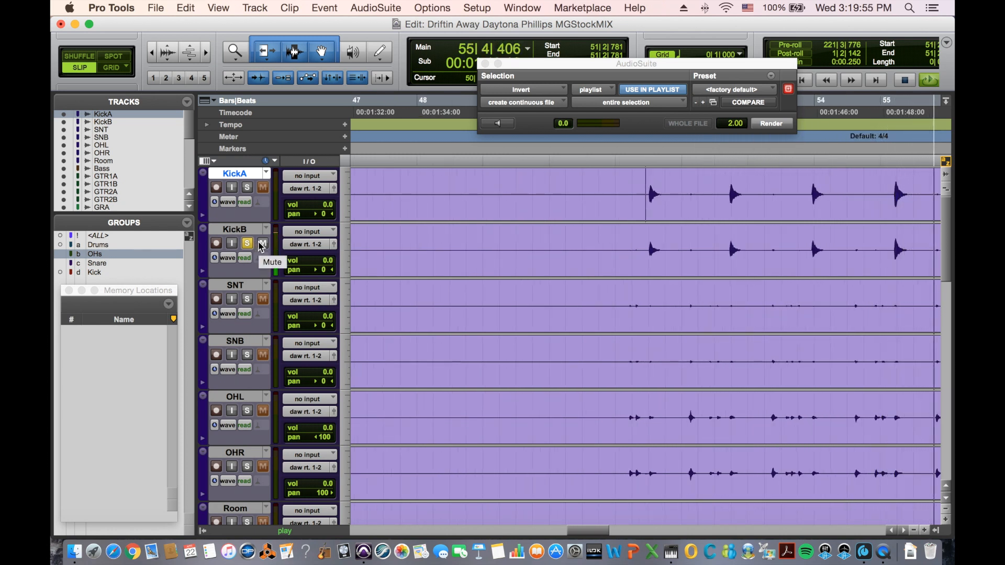
key("r")
key("r")
key("r")
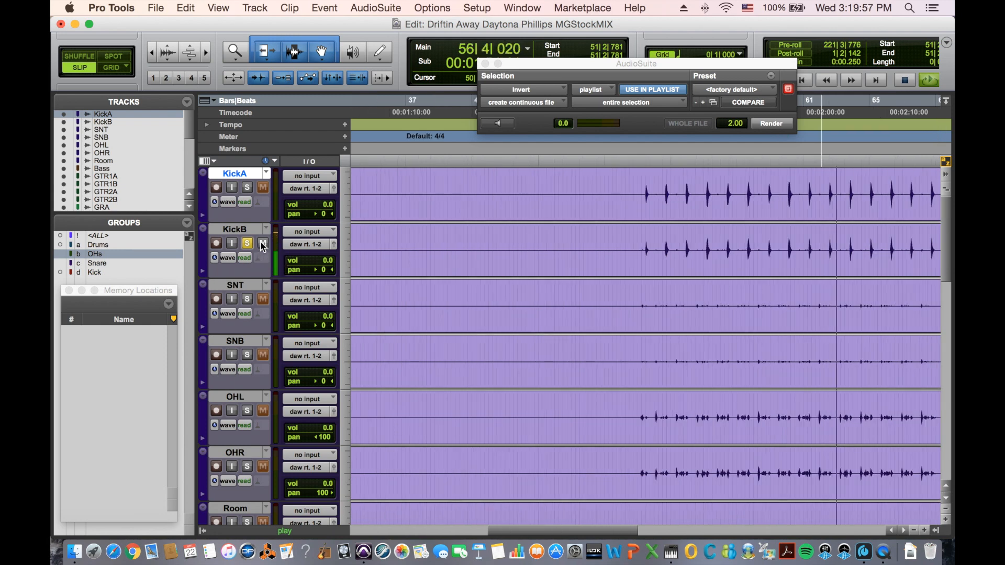
key("space")
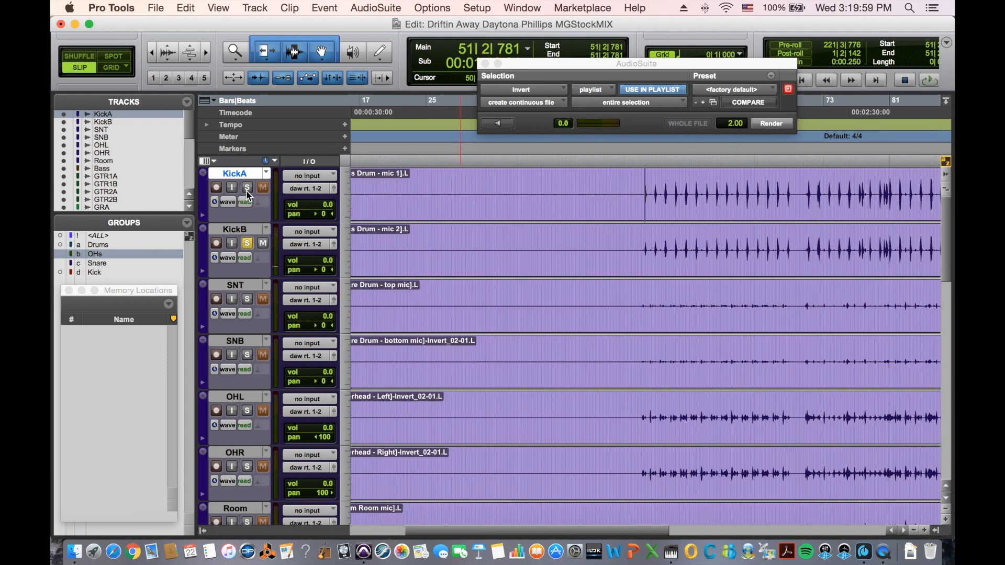
Solo KickA in place of KickB, play the passage from 51|2|781 again and stop playback.
left_click(247, 188)
key("space")
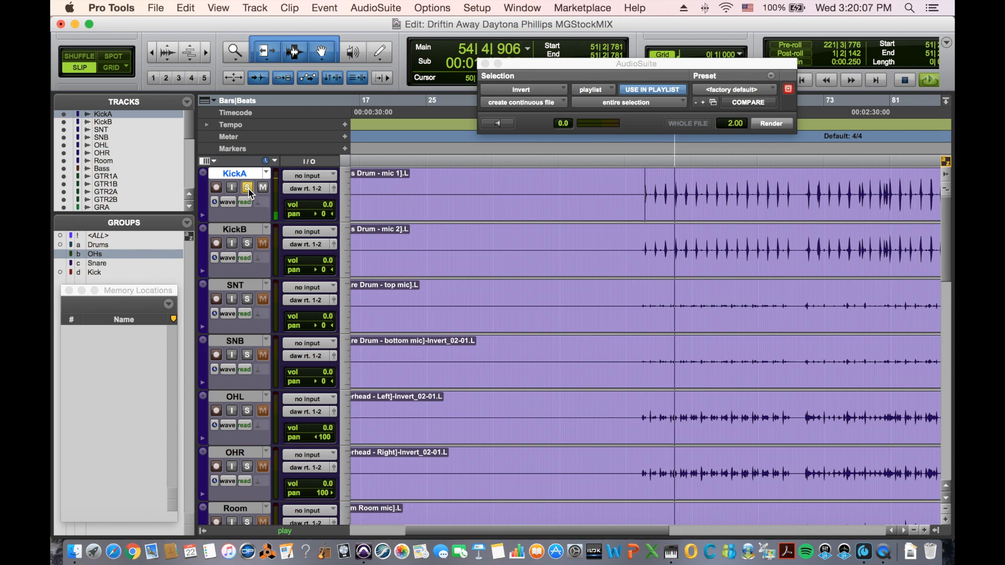
key("space")
Set the cursor at 50|1|584 on KickA and inspect the first kick hits up close.
left_click(633, 184)
key("super+bracketright")
key("super+bracketright")
key("super+bracketright")
key("super+bracketright")
scroll(633, 194, "right", 3)
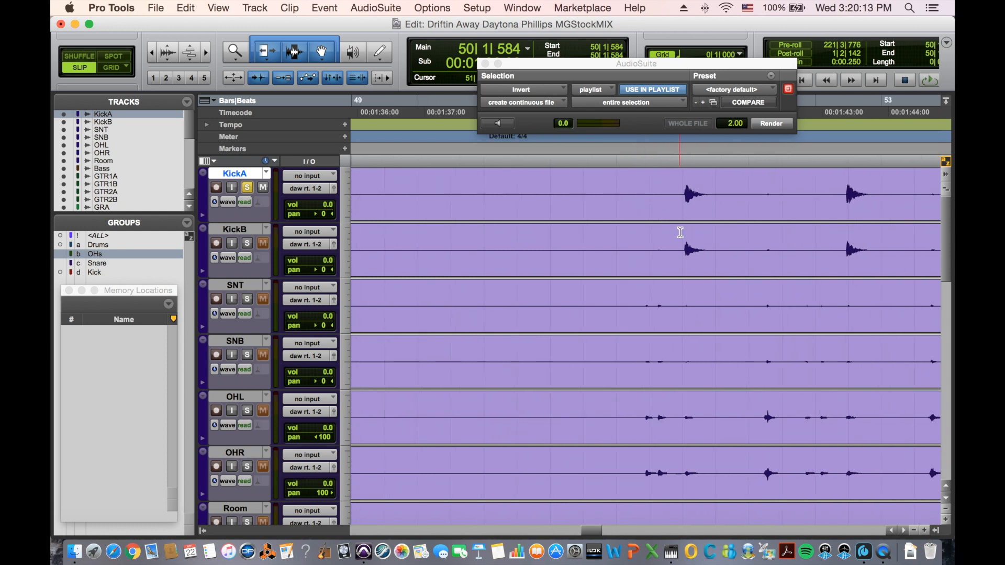
Place the cursor at 51|2|044 on KickB and compare both kick waveforms at high magnification.
left_click(679, 231)
key("super+bracketleft")
key("super+bracketleft")
left_click(645, 232)
key("super+bracketright")
key("super+bracketright")
key("super+bracketright")
key("super+bracketright")
key("super+bracketright")
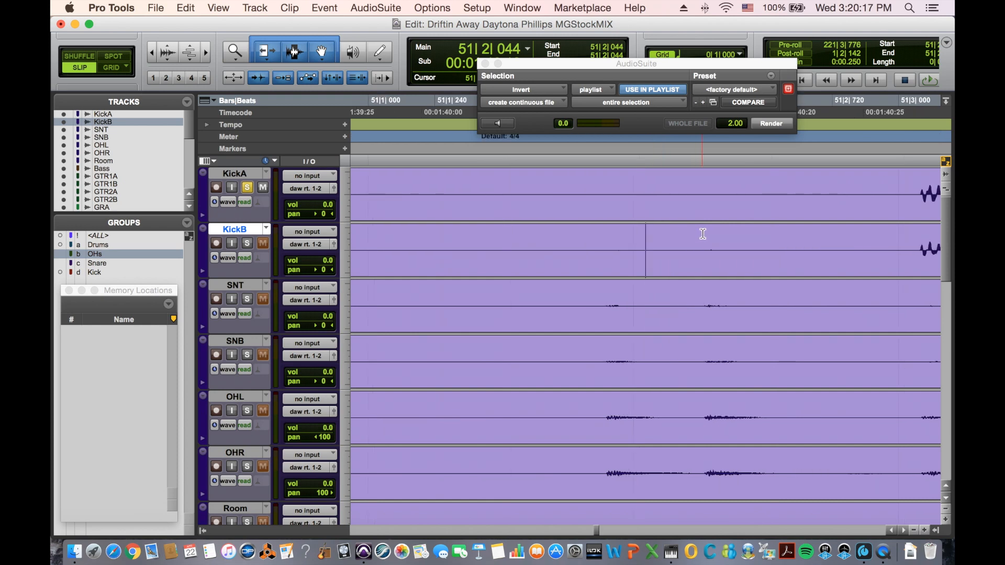
Move the KickB cursor to 51|3|051 and bring the full length of the song into view.
key("super+bracketleft")
left_click(623, 238)
key("super+bracketleft")
key("super+bracketleft")
key("super+bracketleft")
key("super+bracketleft")
key("super+bracketleft")
key("super+bracketleft")
key("super+bracketleft")
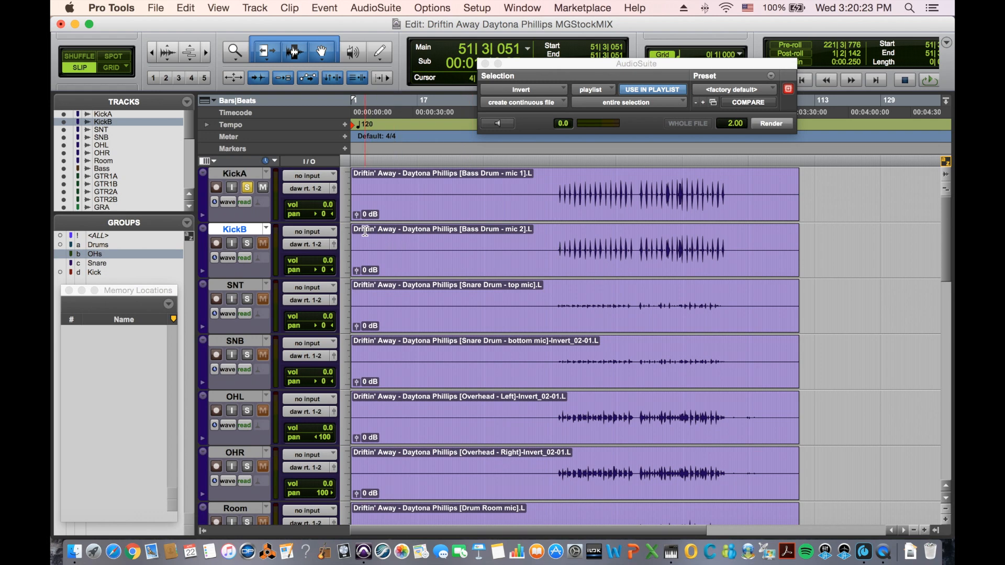
Show the Mix window and begin a comment on the KickB track with the word "Kick".
key("super+equal")
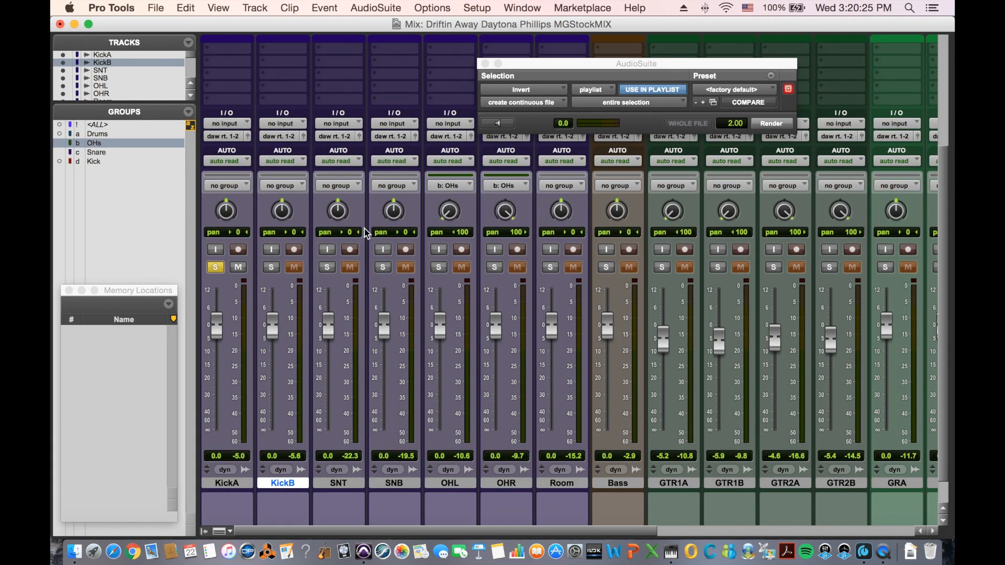
scroll(329, 418, "down", 2)
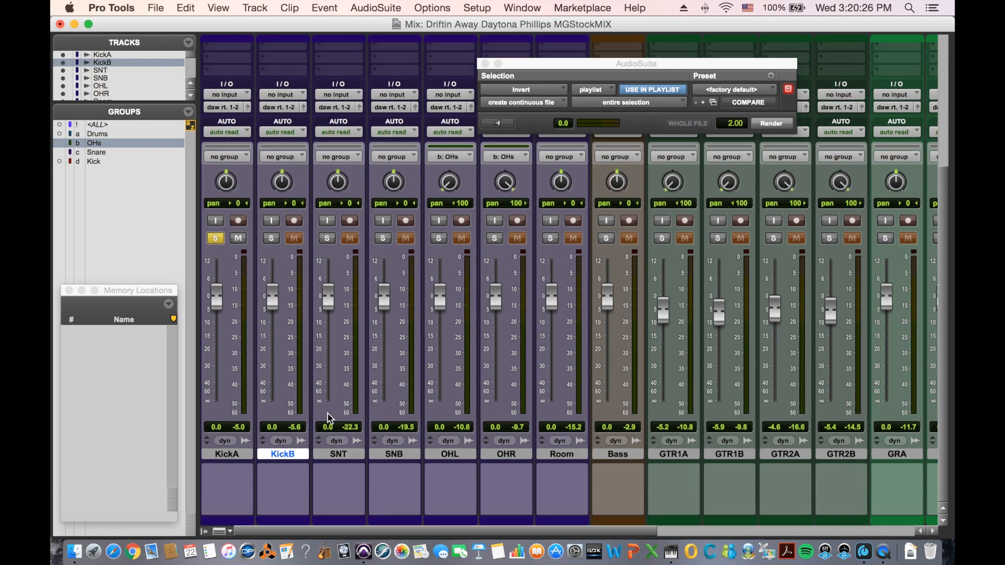
left_click(283, 479)
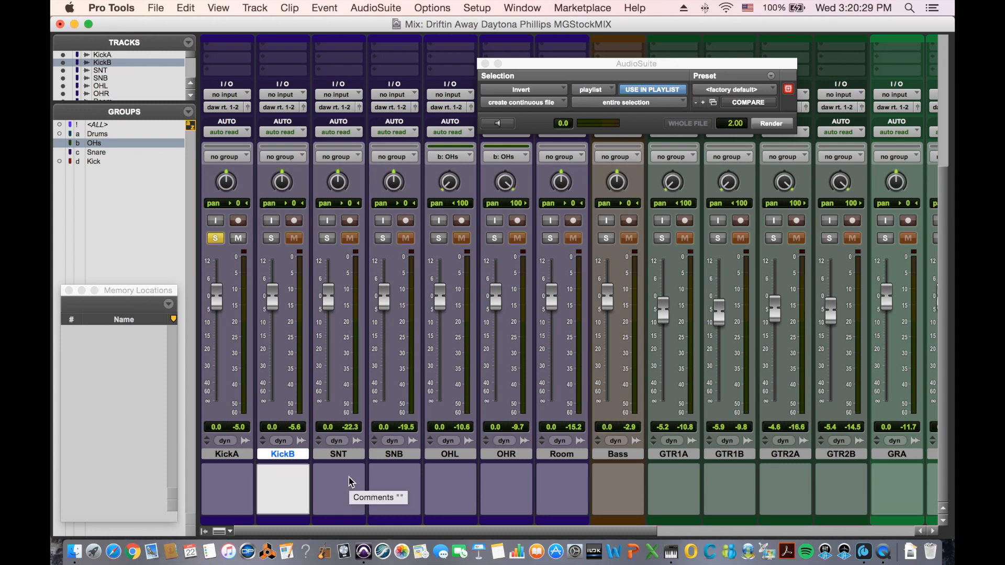
type("Kick")
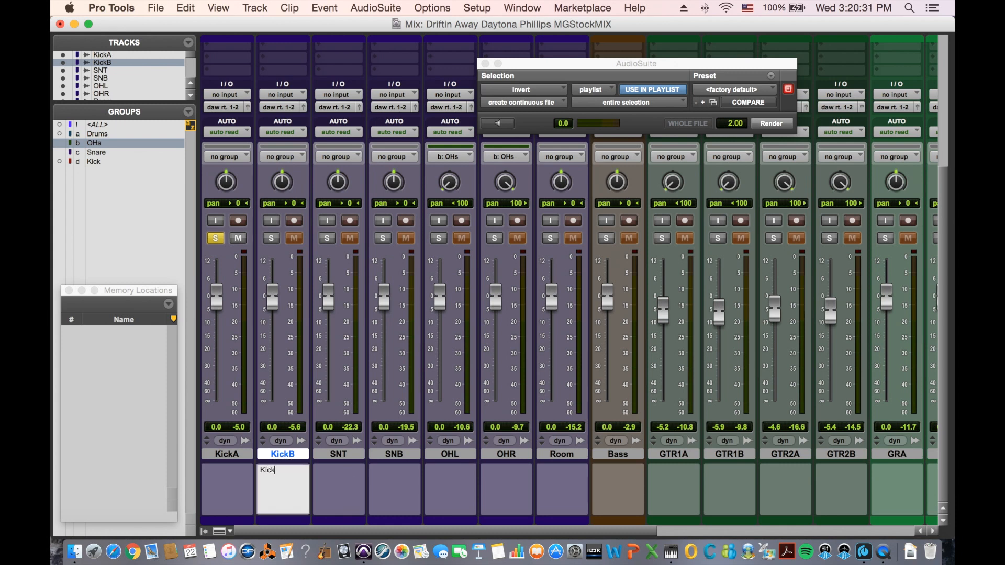